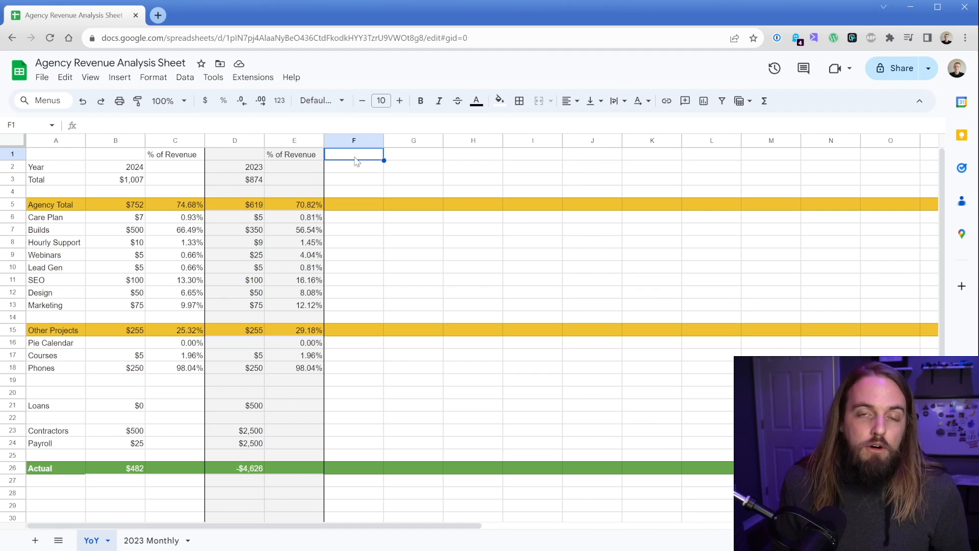
pyautogui.click(131, 173)
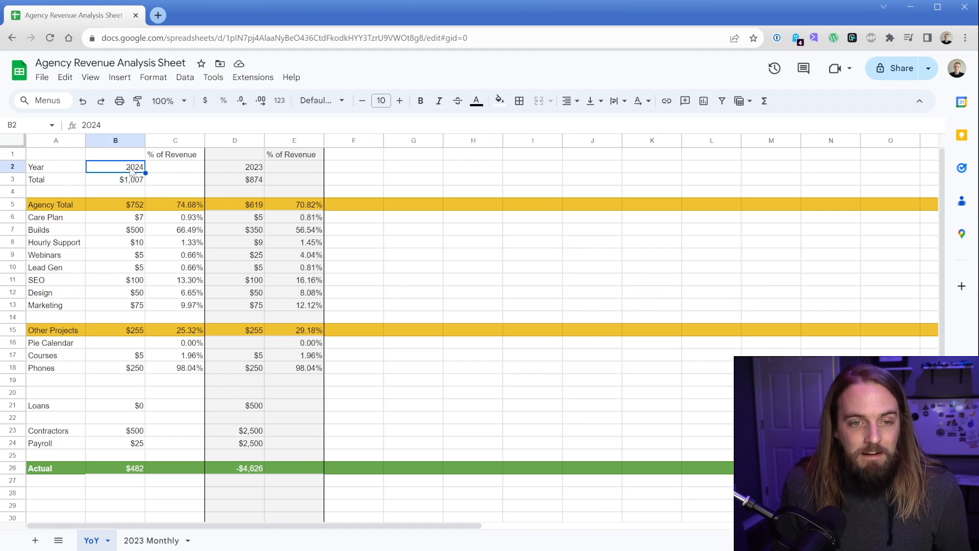
pyautogui.click(233, 173)
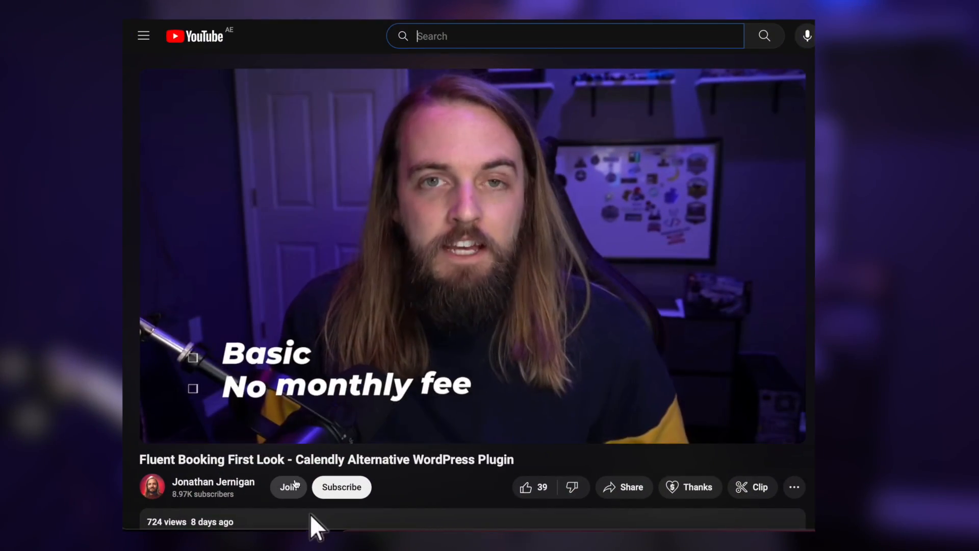
pyautogui.click(289, 487)
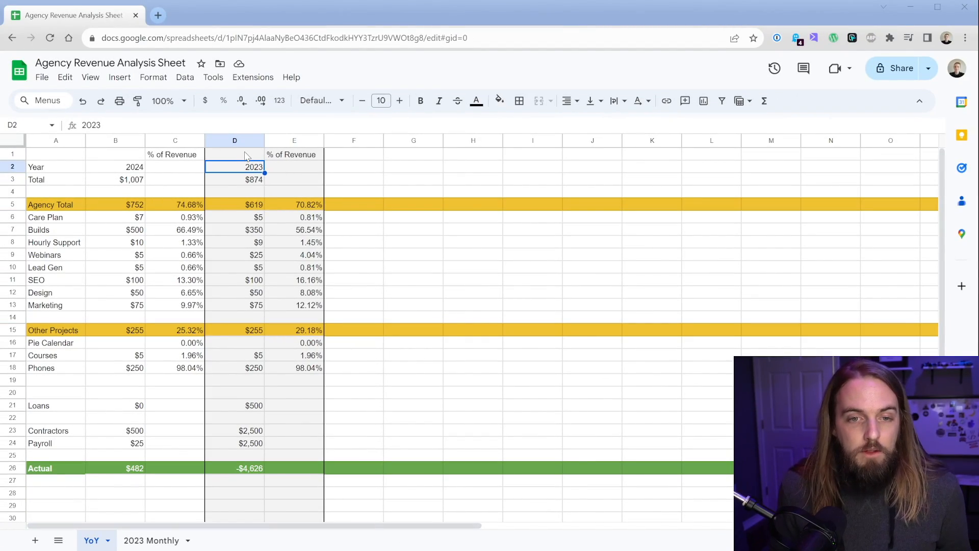
# Step: Inspect the 2023 column's total formulas and each Agency Total category value
pyautogui.click(231, 180)
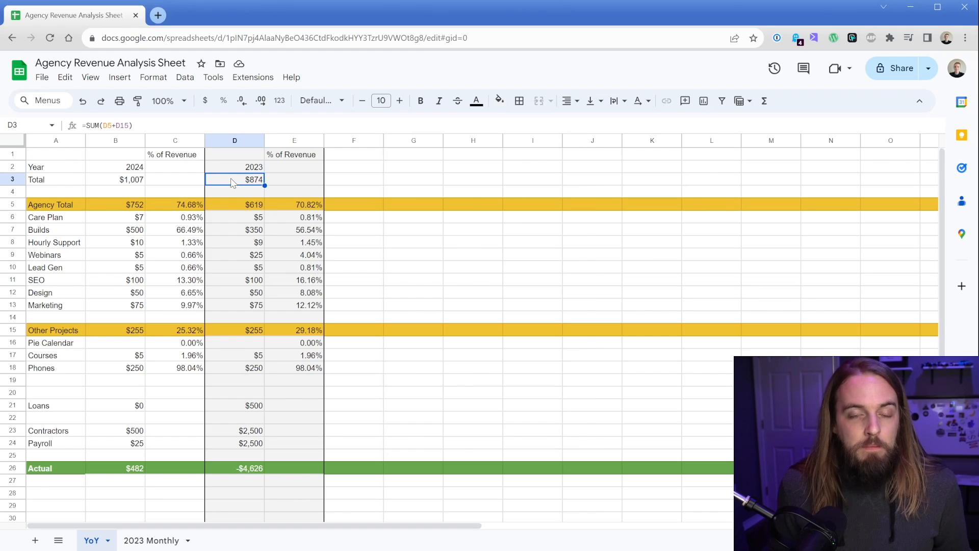
pyautogui.click(232, 204)
pyautogui.click(231, 331)
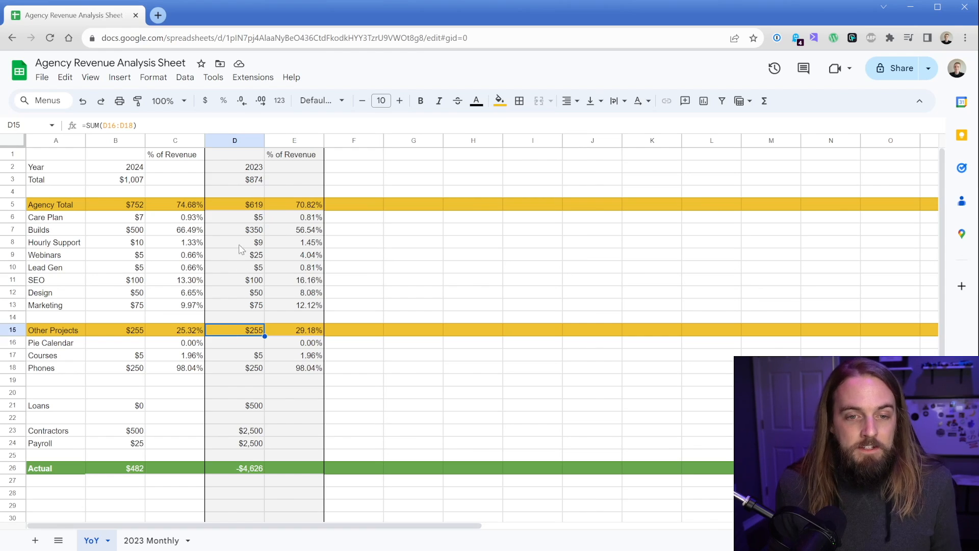
pyautogui.moveTo(235, 220); pyautogui.dragTo(233, 304)
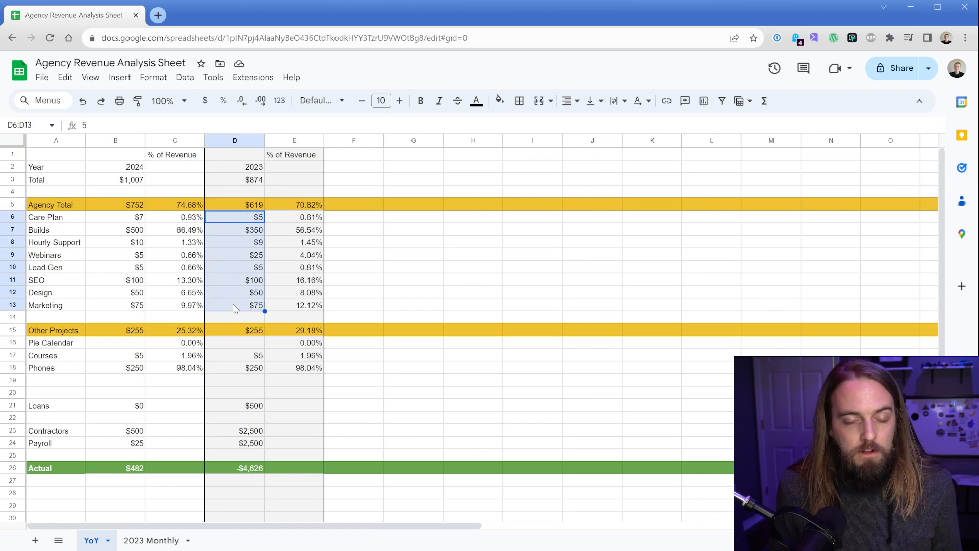
pyautogui.click(236, 220)
pyautogui.press('Down')
pyautogui.press('Down')
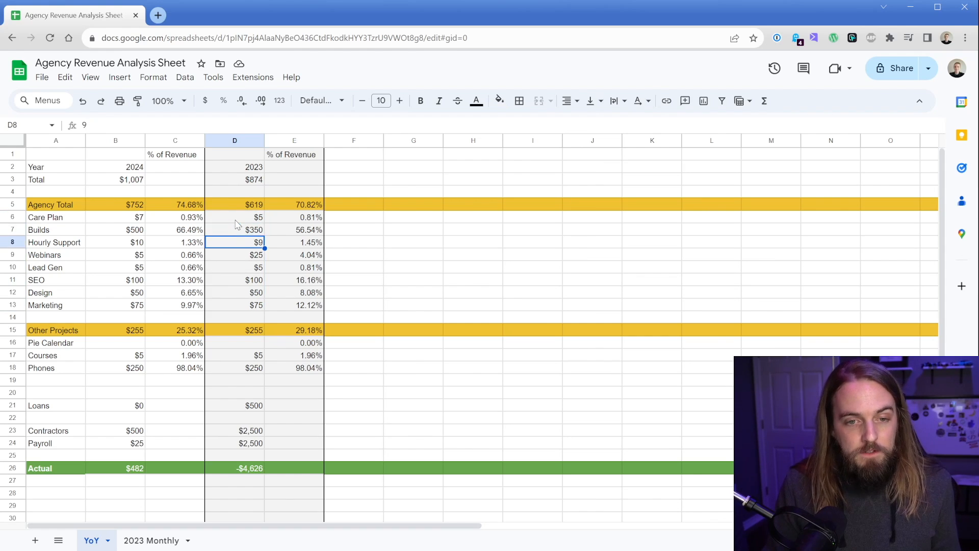
pyautogui.press('Down')
pyautogui.press('Down')
pyautogui.press('Down')
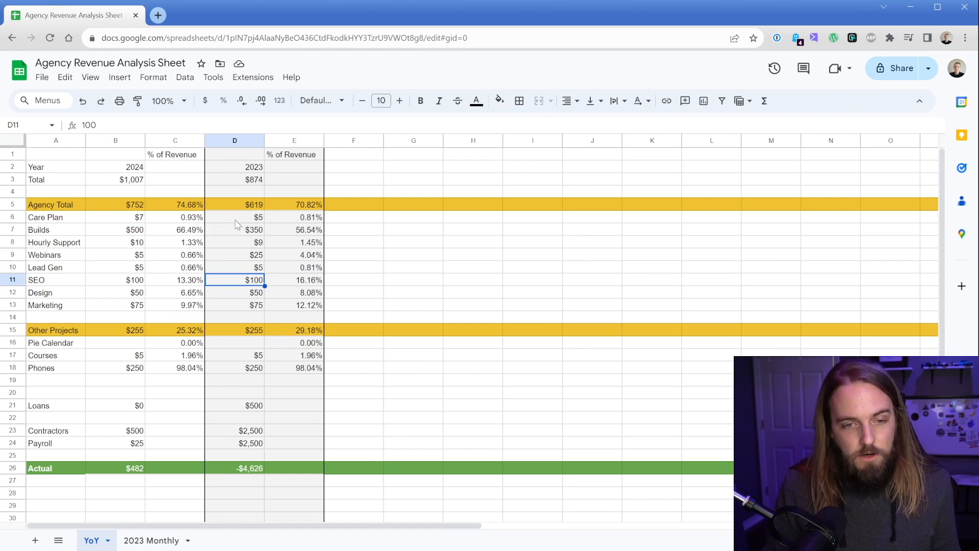
# Step: Rename the Lead Gen category to Photography
pyautogui.doubleClick(70, 269)
pyautogui.write('Photography')
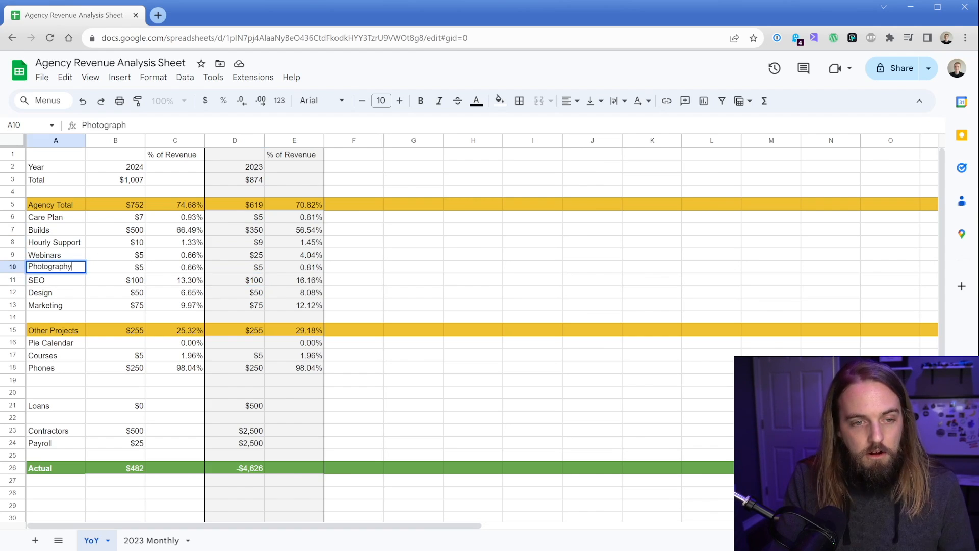
pyautogui.press('Return')
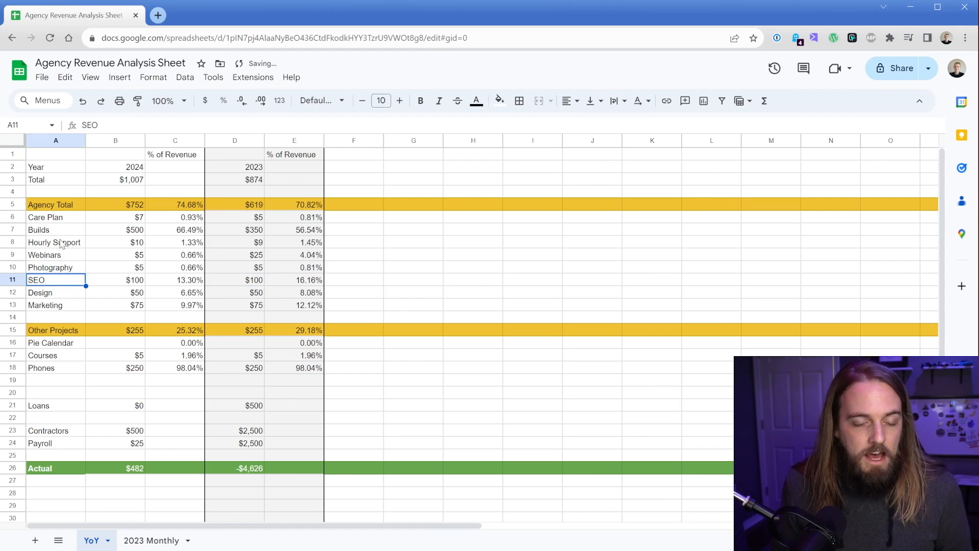
# Step: Set the 2023 Care Plan amount to $500
pyautogui.moveTo(59, 219); pyautogui.dragTo(53, 247)
pyautogui.hotkey('ctrl', 'shift', 'Down')
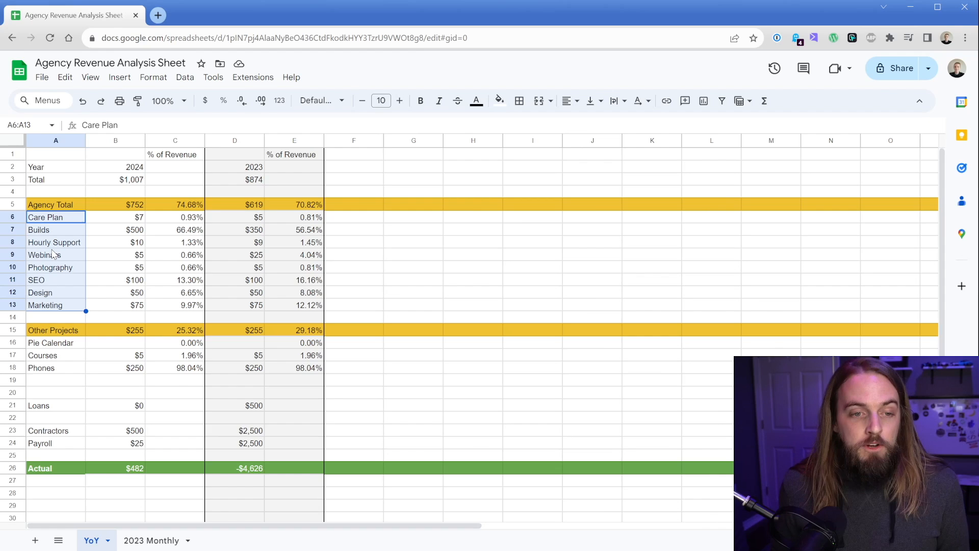
pyautogui.click(236, 219)
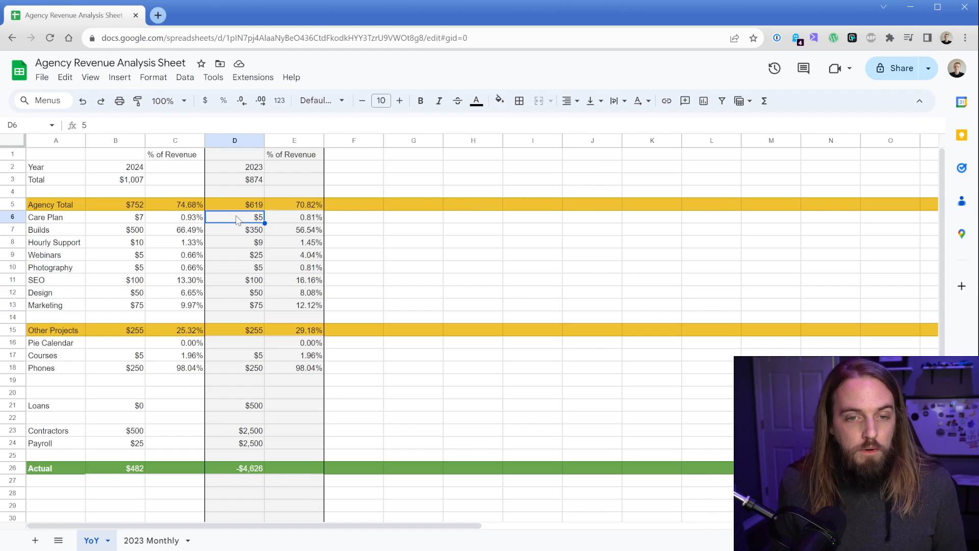
pyautogui.write('$')
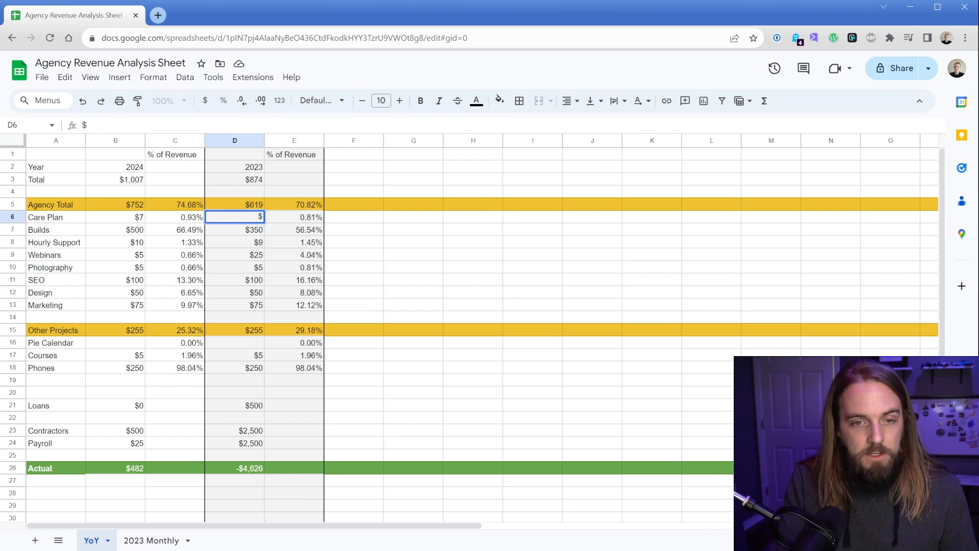
pyautogui.write('500')
pyautogui.press('Return')
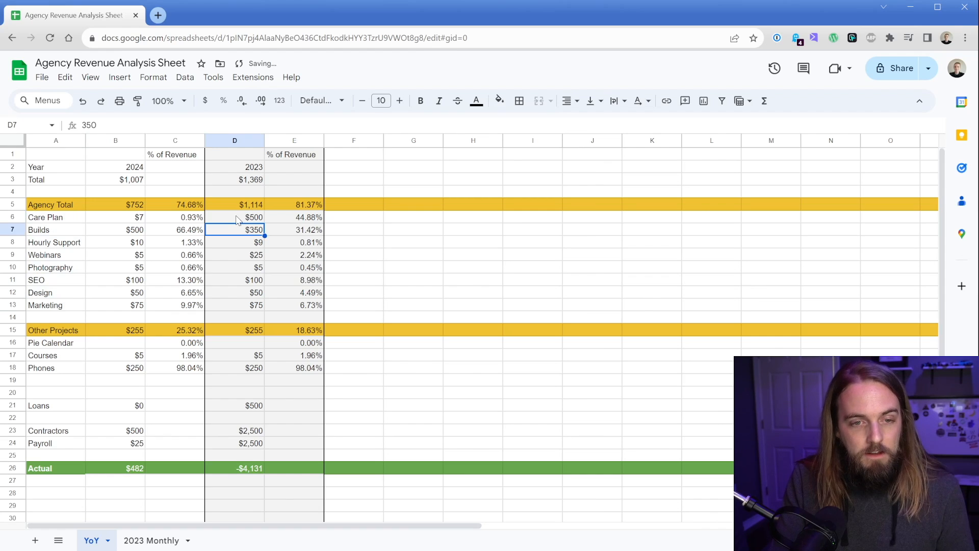
# Step: Enter $1250 for Builds and $125 for Hourly Support in the 2023 column
pyautogui.write('$1250')
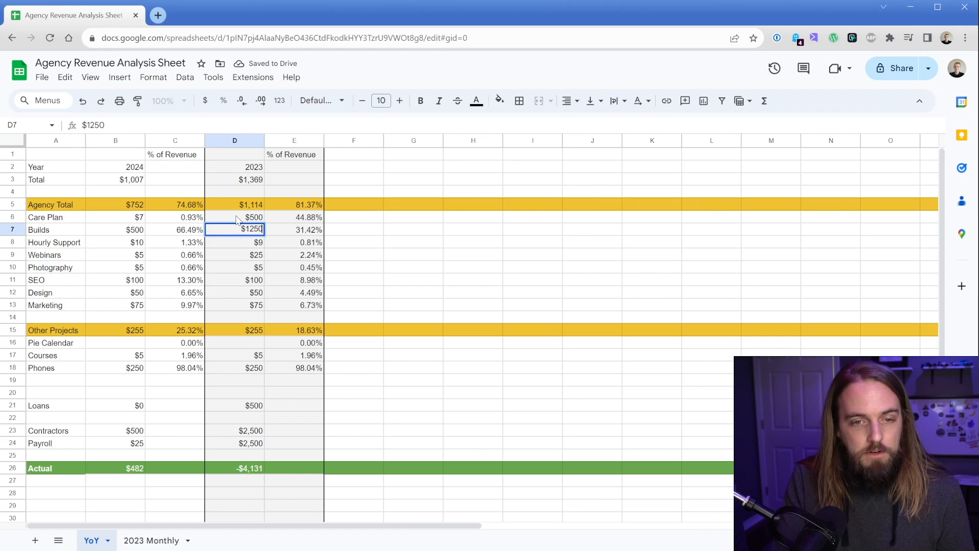
pyautogui.press('Return')
pyautogui.write('$')
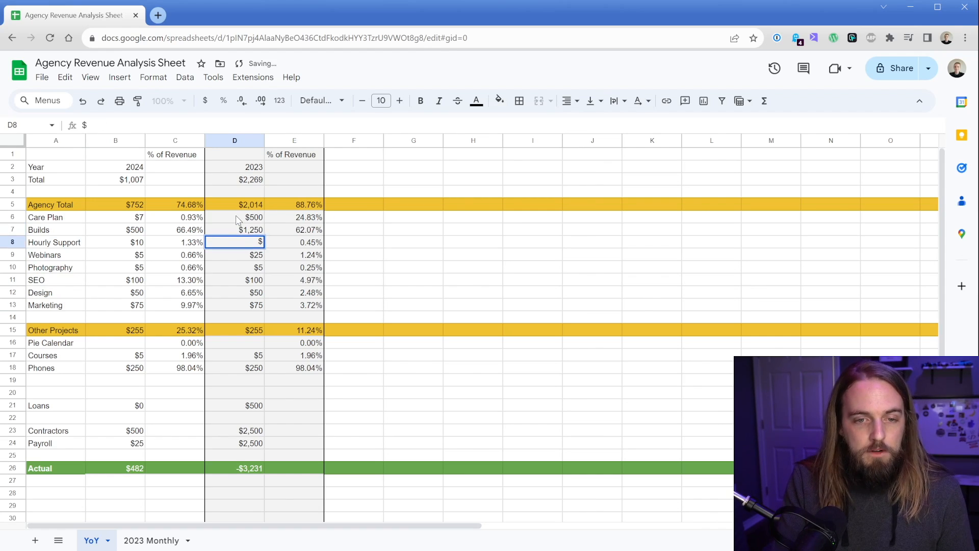
pyautogui.write('125')
pyautogui.press('Return')
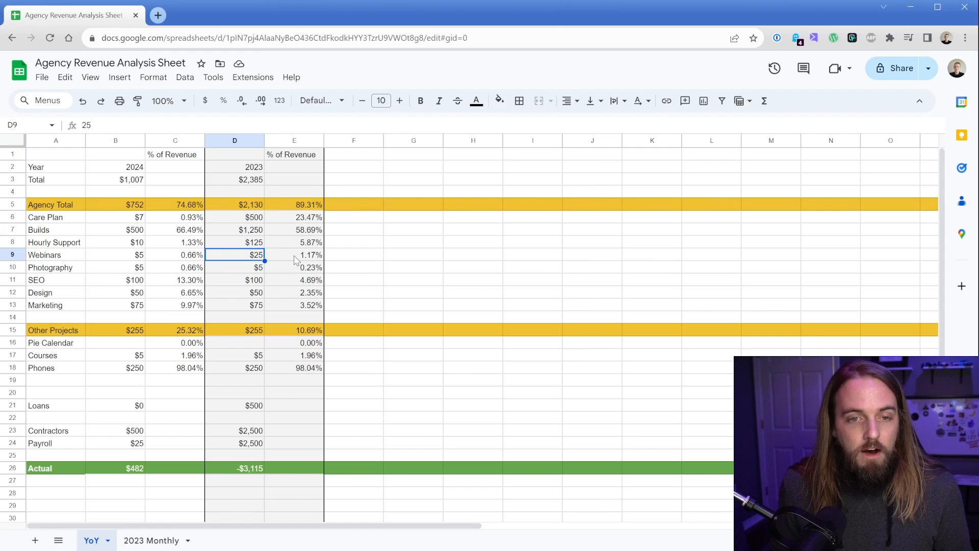
# Step: Examine the 2023 total, Agency Total and % of Revenue formulas
pyautogui.click(230, 179)
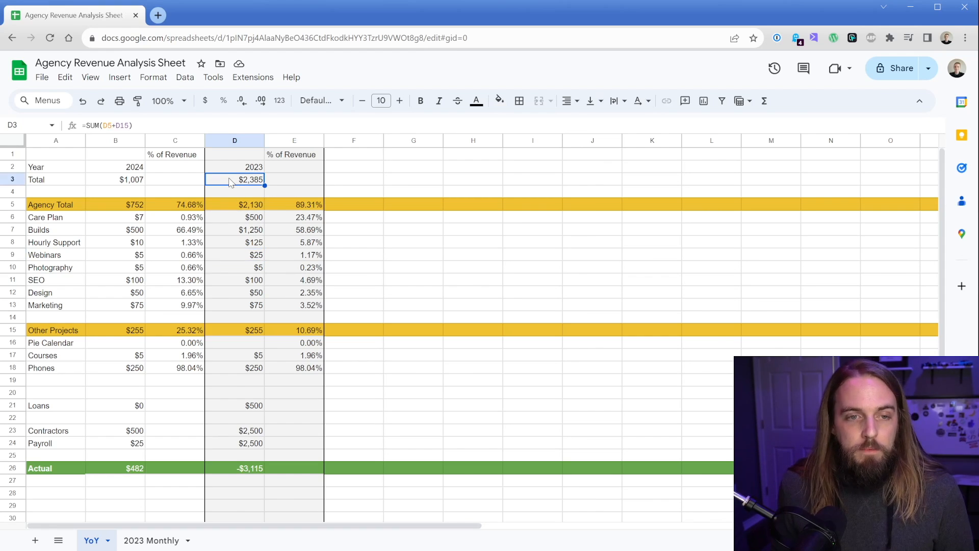
pyautogui.click(235, 209)
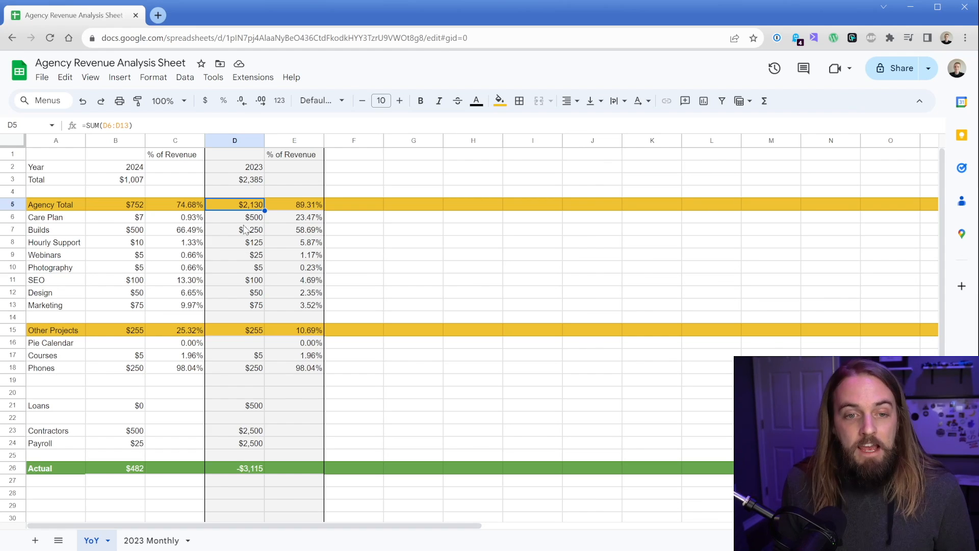
pyautogui.click(280, 210)
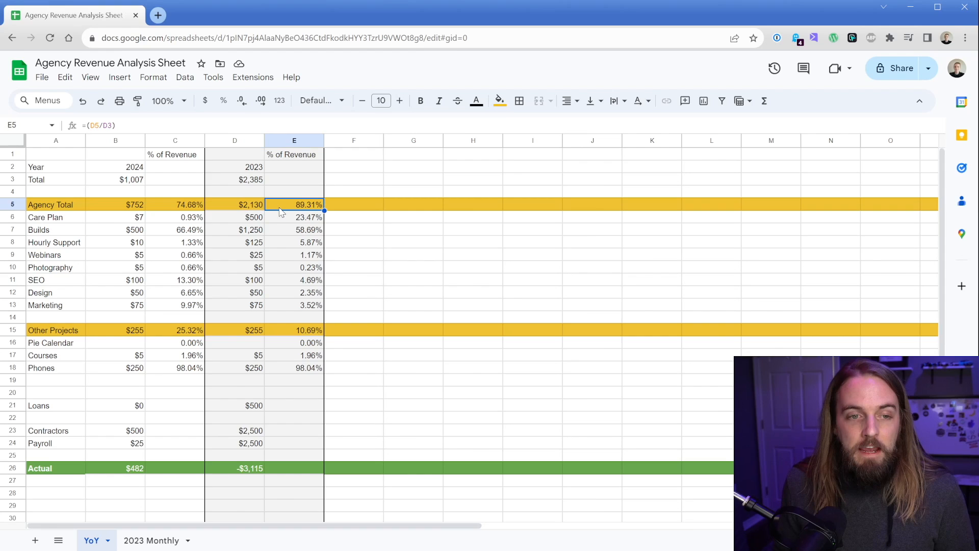
pyautogui.click(226, 182)
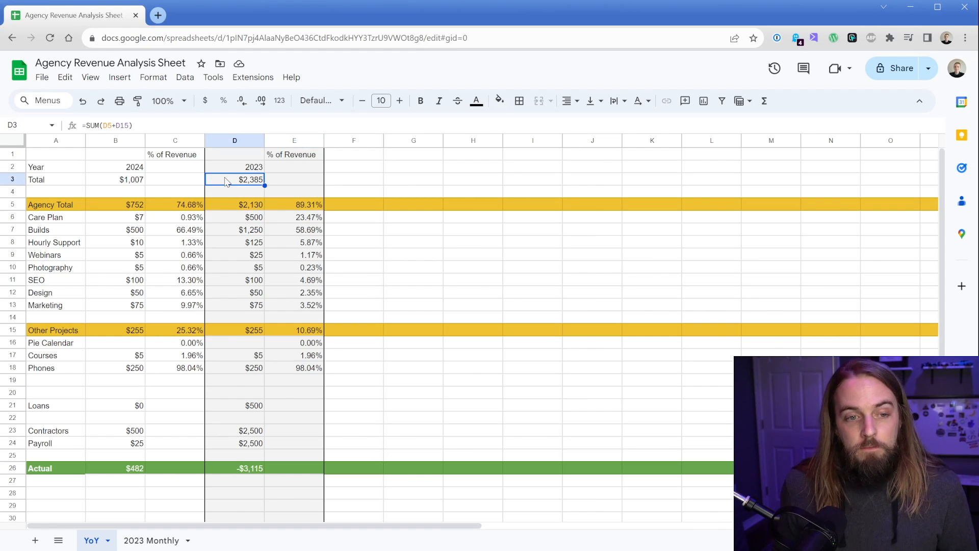
pyautogui.click(287, 222)
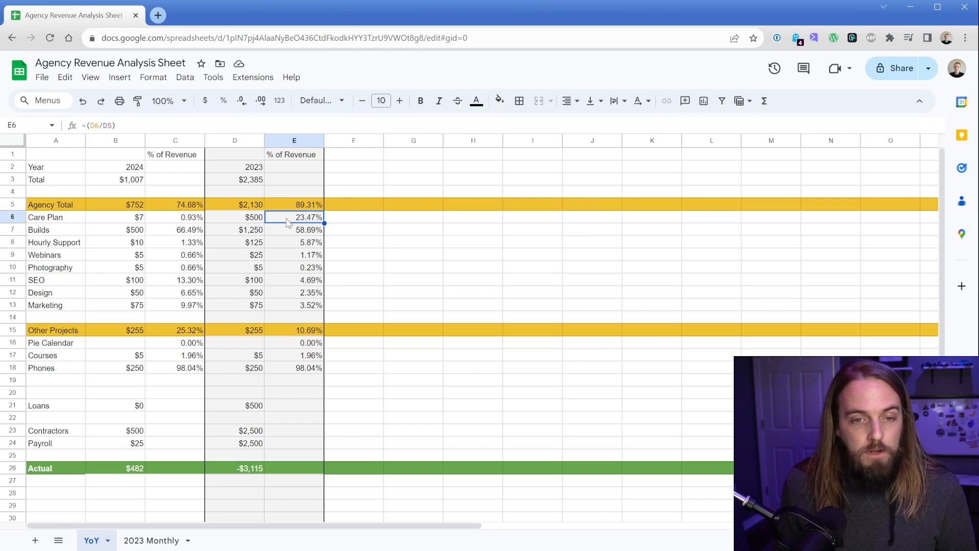
pyautogui.click(253, 209)
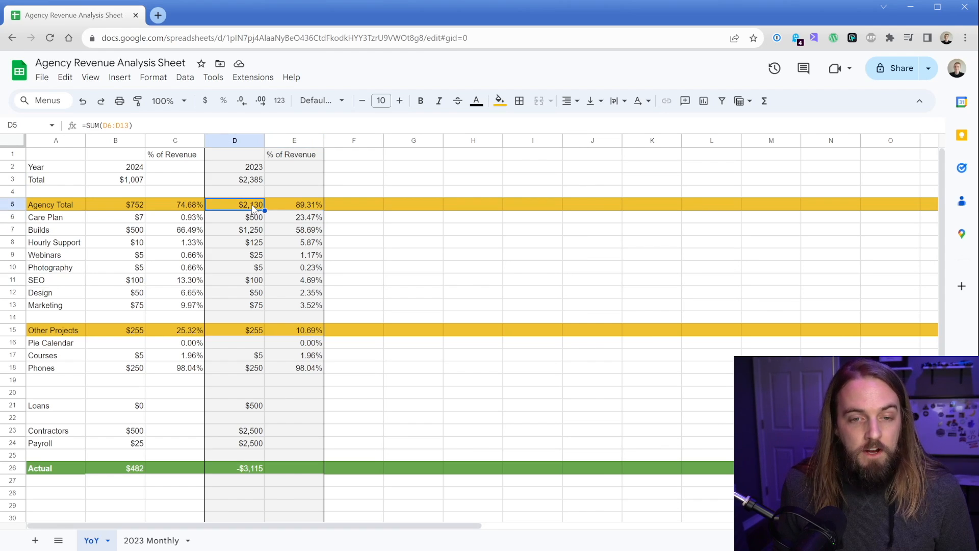
pyautogui.click(248, 223)
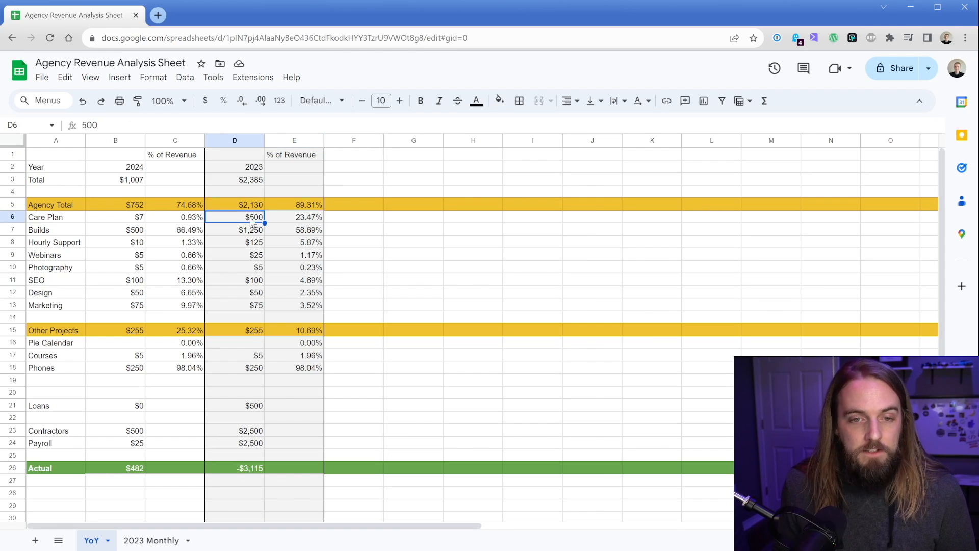
pyautogui.click(286, 221)
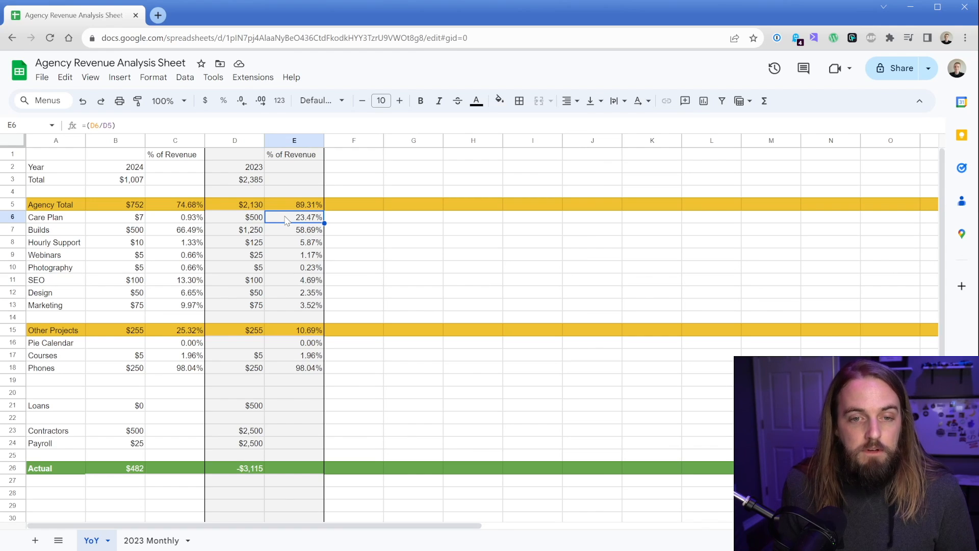
pyautogui.click(243, 222)
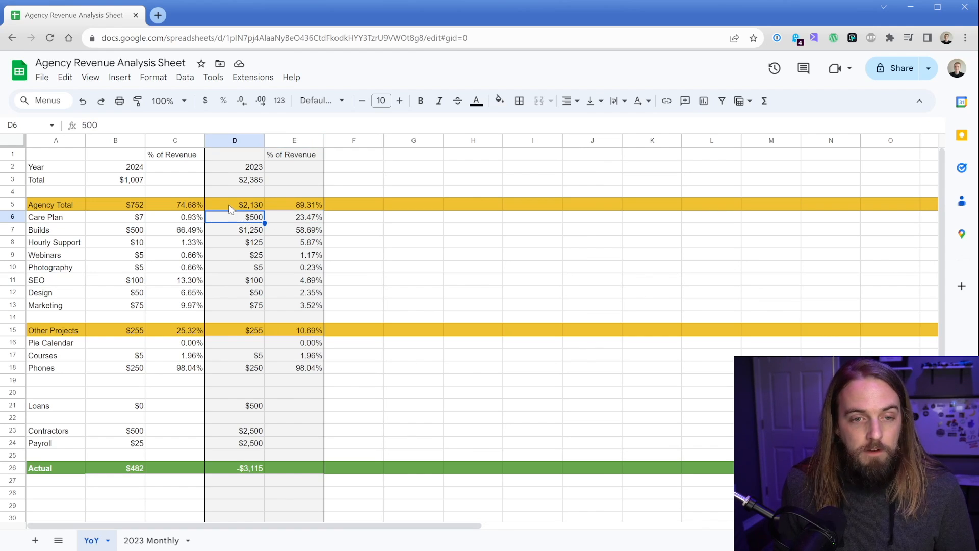
pyautogui.click(231, 207)
pyautogui.click(287, 220)
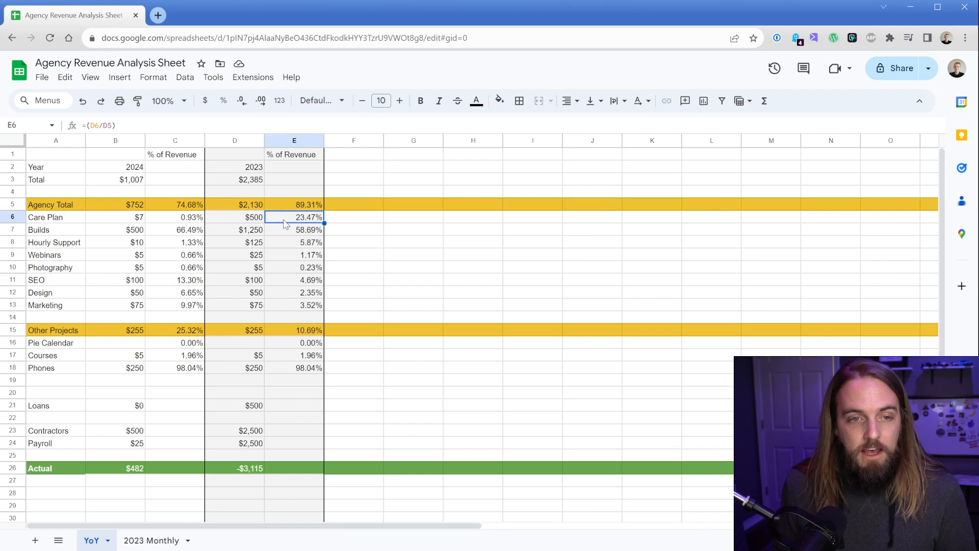
pyautogui.click(112, 126)
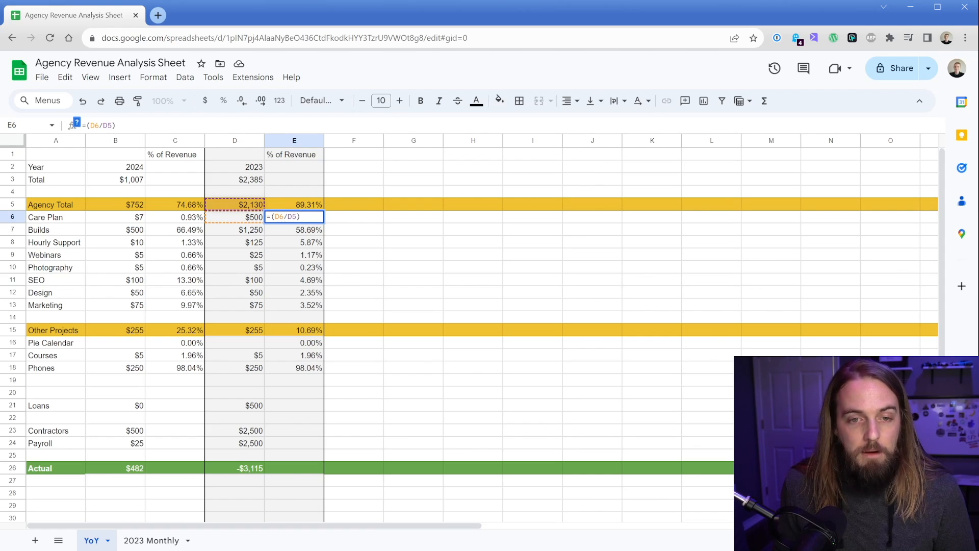
# Step: Enter $5,000 for both Pie Calendar and Courses in the 2023 column
pyautogui.click(251, 344)
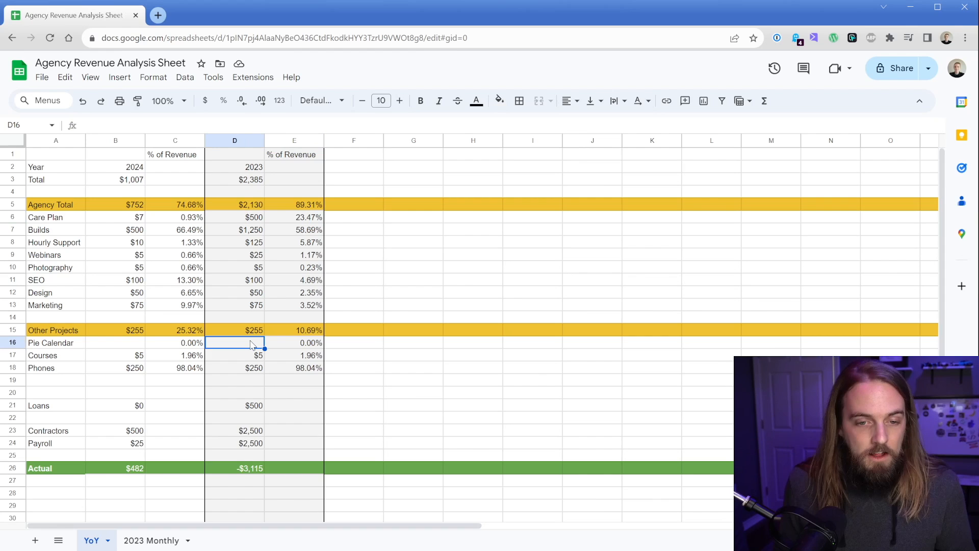
pyautogui.write('5000')
pyautogui.press('Return')
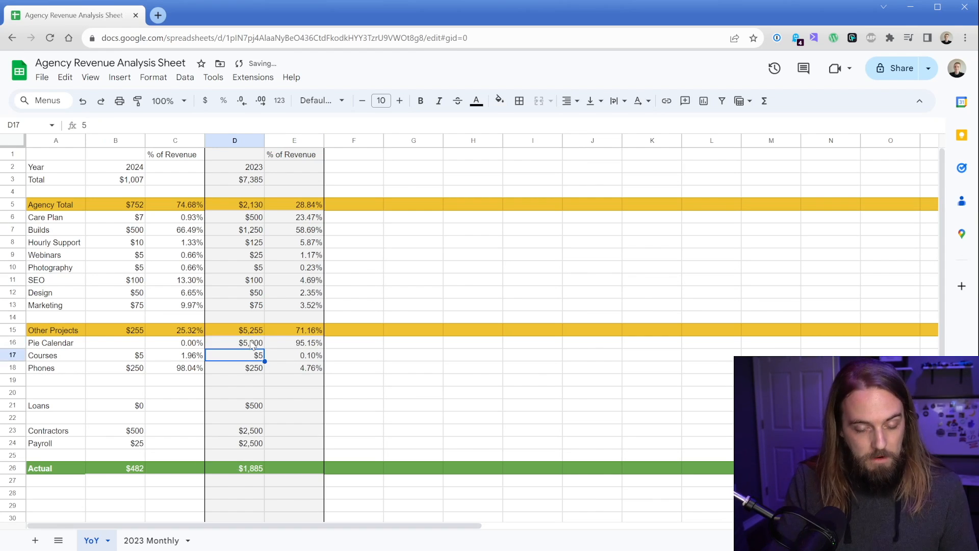
pyautogui.write('$5,000')
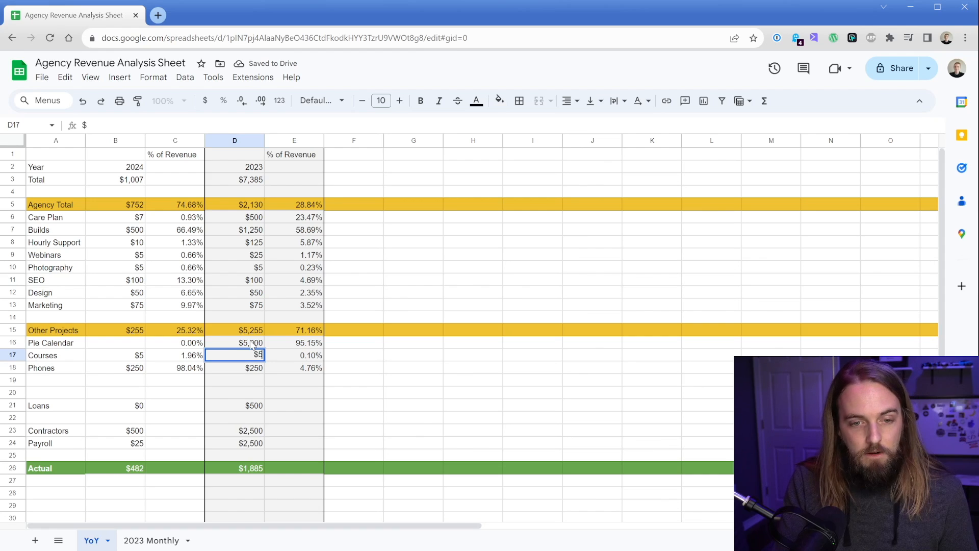
pyautogui.press('Return')
# Step: Set the 2023 Phones amount to $1,250
pyautogui.write('1250')
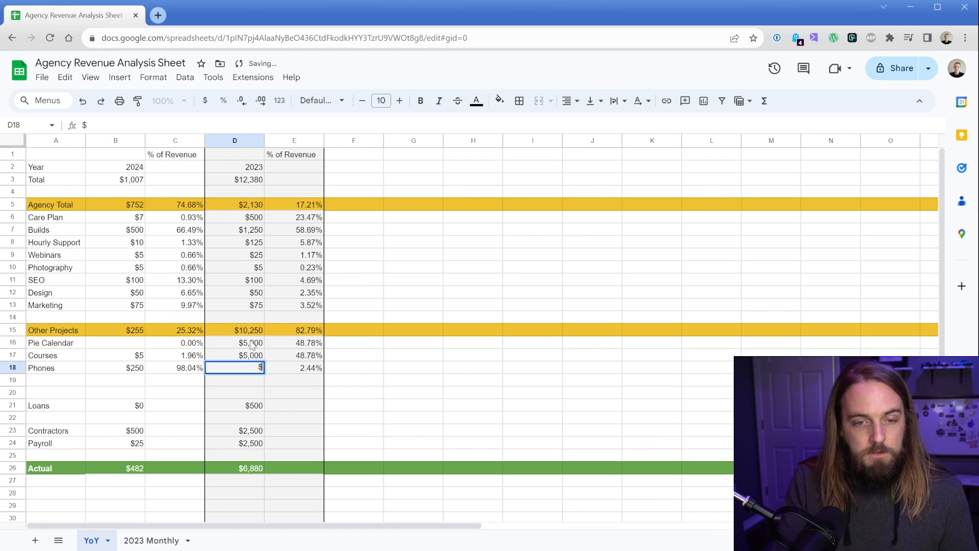
pyautogui.press('Return')
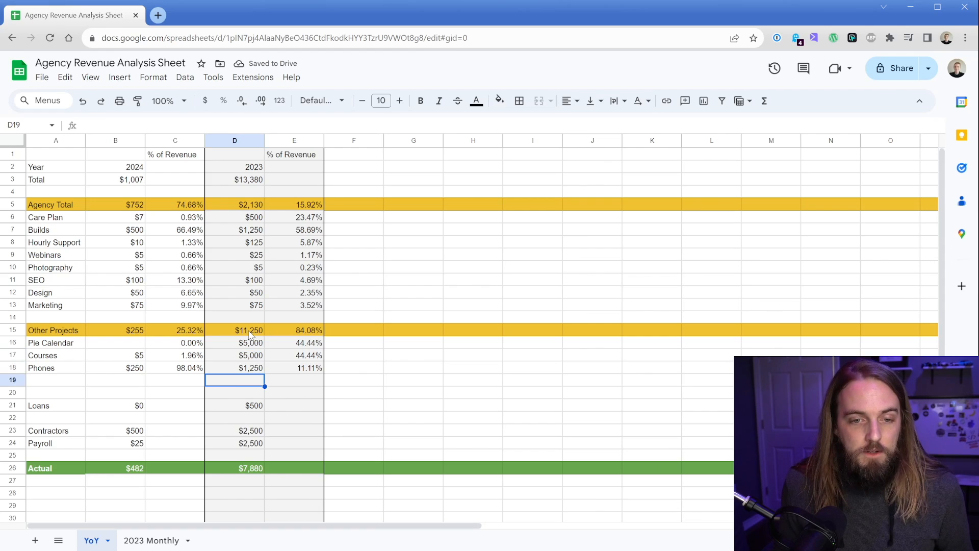
pyautogui.click(251, 332)
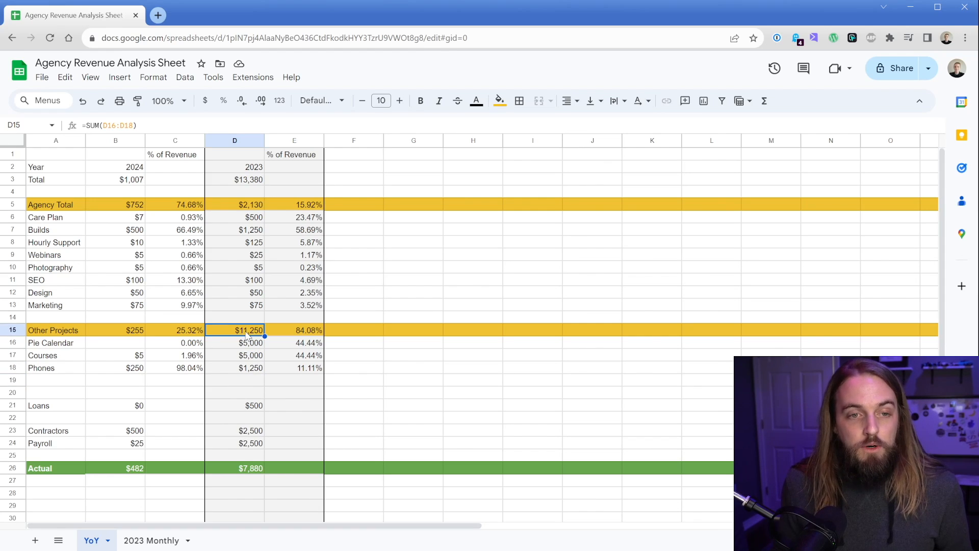
pyautogui.click(229, 182)
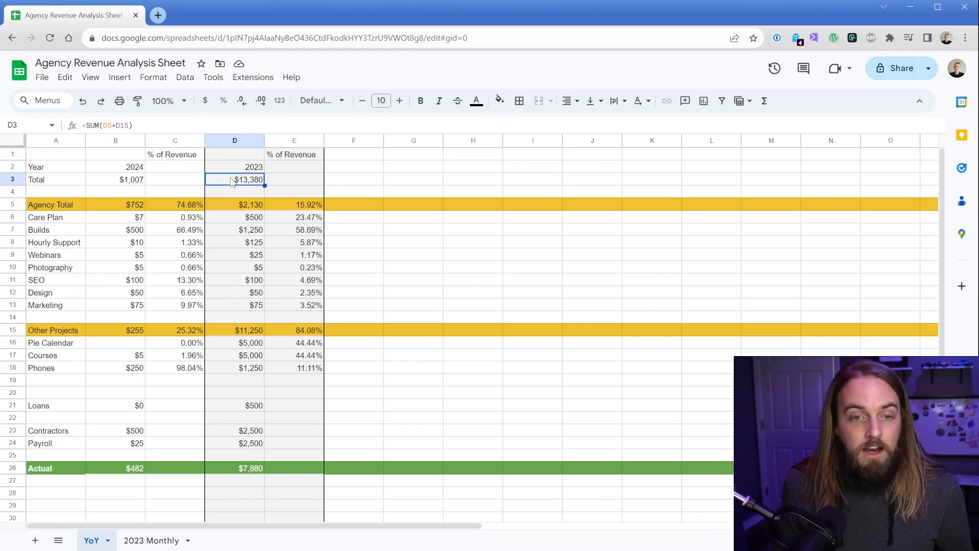
# Step: Set the 2023 Builds amount to $25,000 and the Care Plan amount to $10,000
pyautogui.click(292, 333)
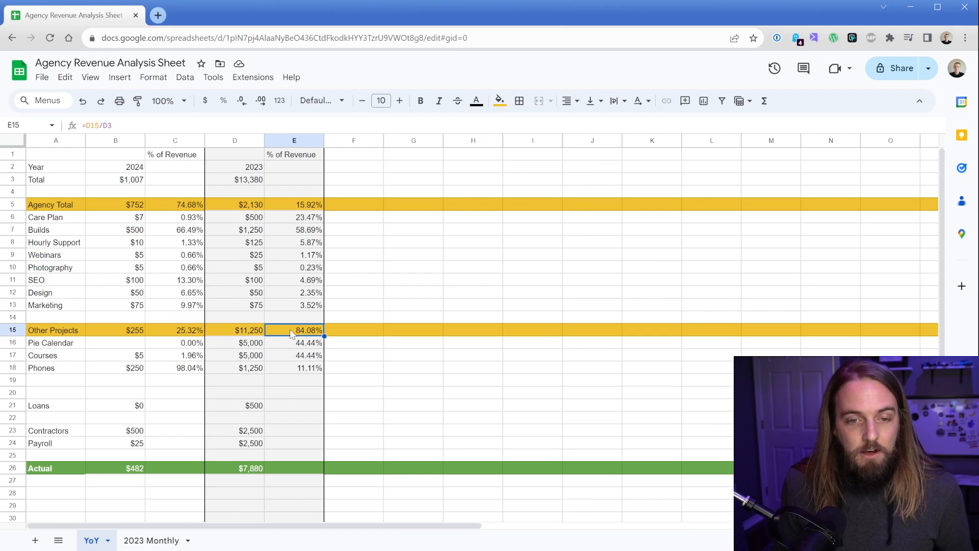
pyautogui.click(300, 207)
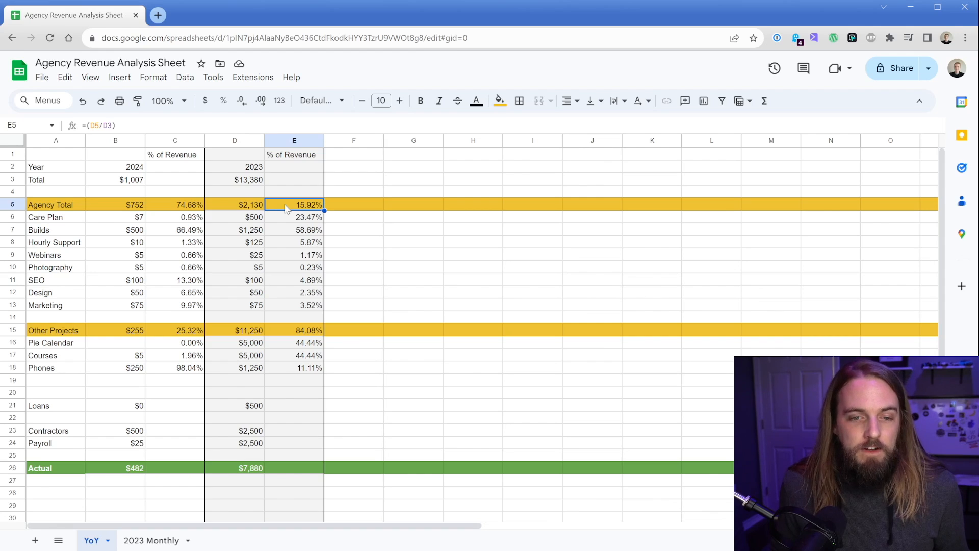
pyautogui.click(235, 230)
pyautogui.write('$25000')
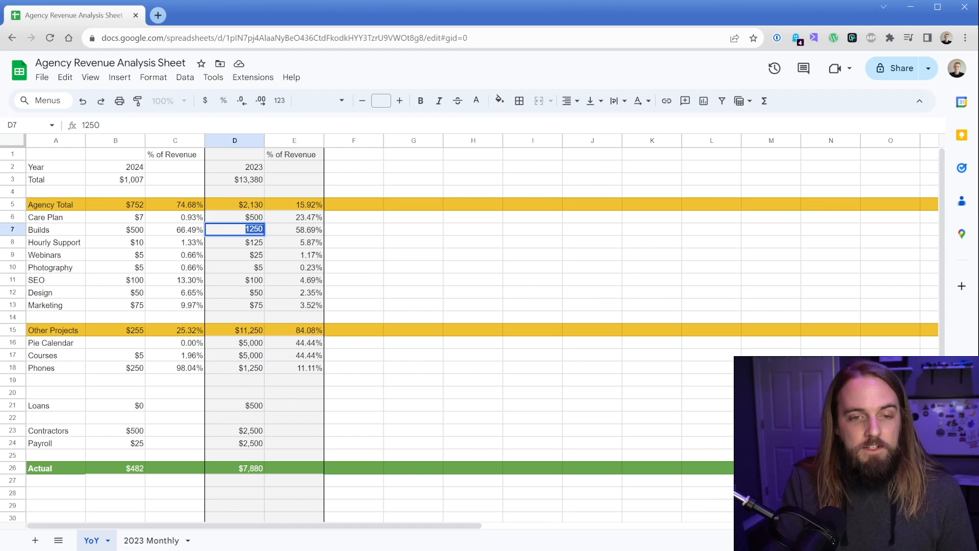
pyautogui.press('Return')
pyautogui.press('Up')
pyautogui.press('Up')
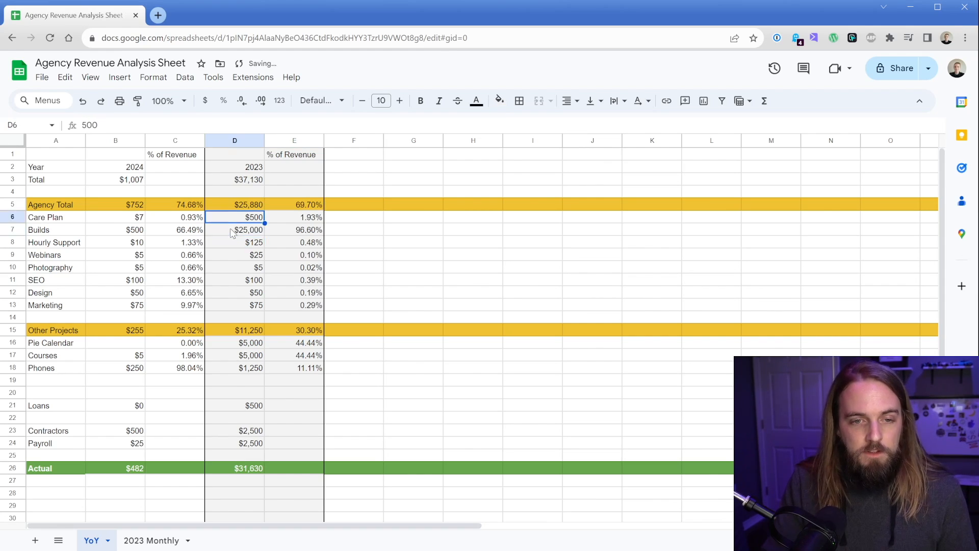
pyautogui.write('$10')
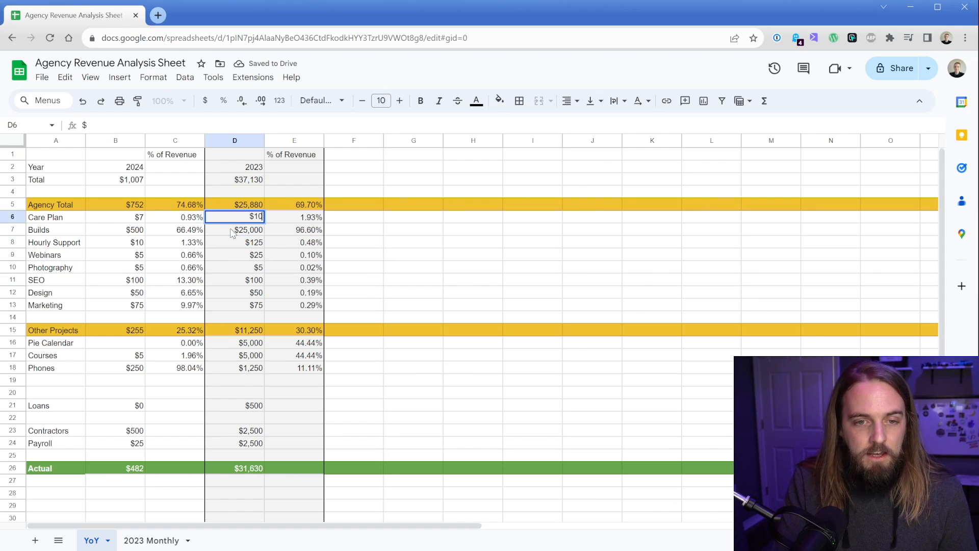
pyautogui.write(',000')
pyautogui.press('Return')
pyautogui.press('Down')
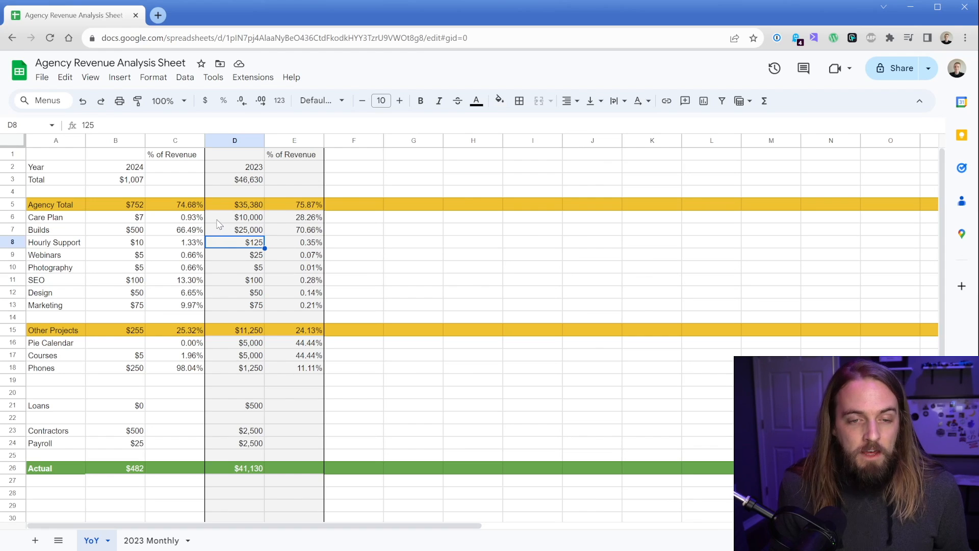
# Step: Examine the 2023 % of Revenue formulas, the Agency Total sum and the expense cells
pyautogui.click(219, 221)
pyautogui.click(278, 220)
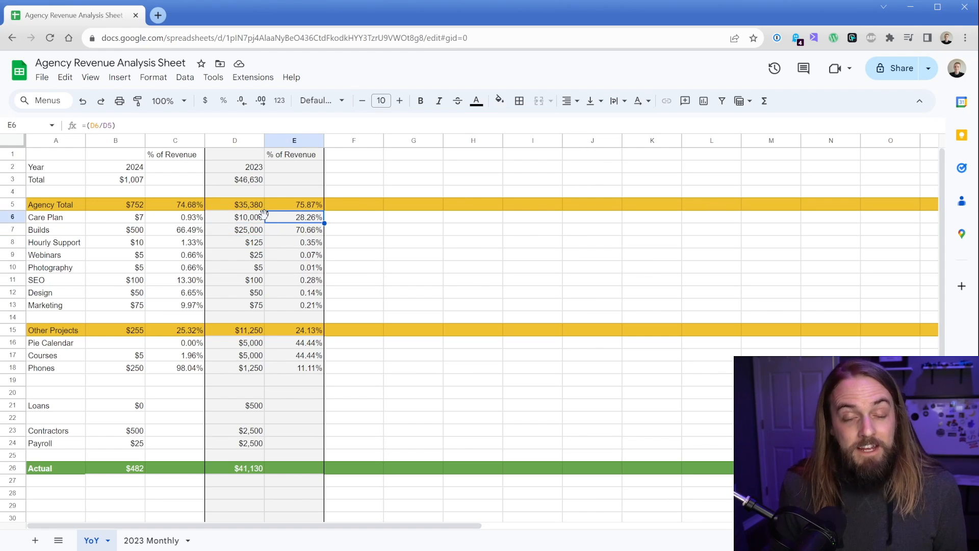
pyautogui.click(276, 234)
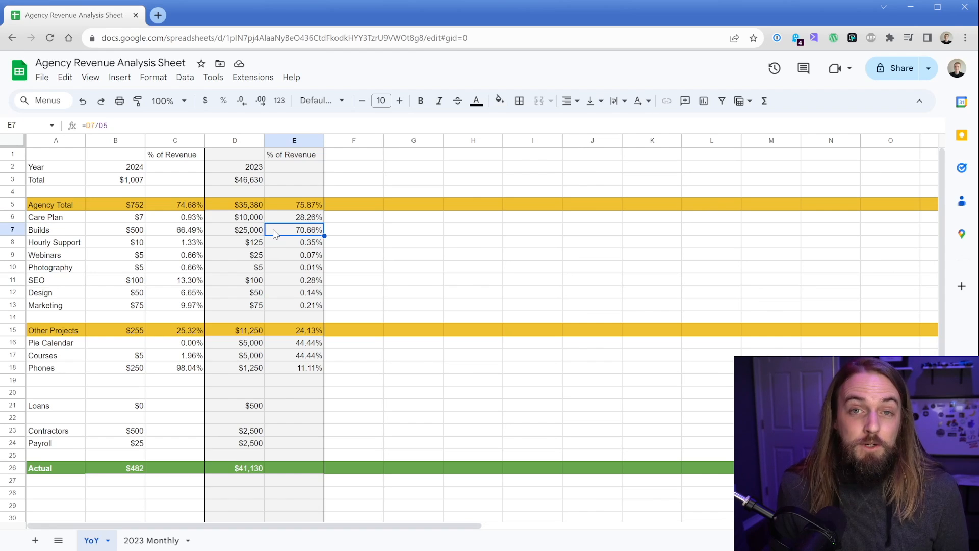
pyautogui.click(240, 208)
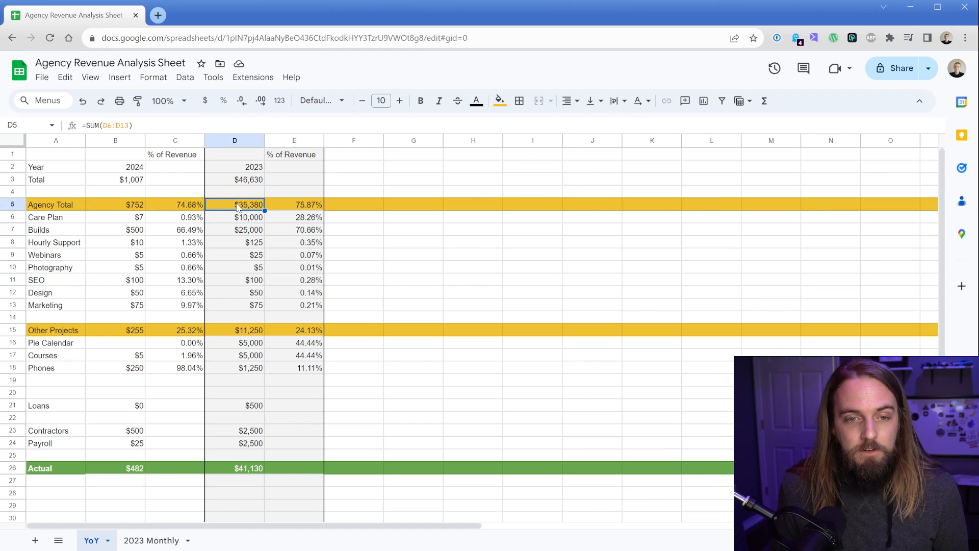
pyautogui.click(280, 237)
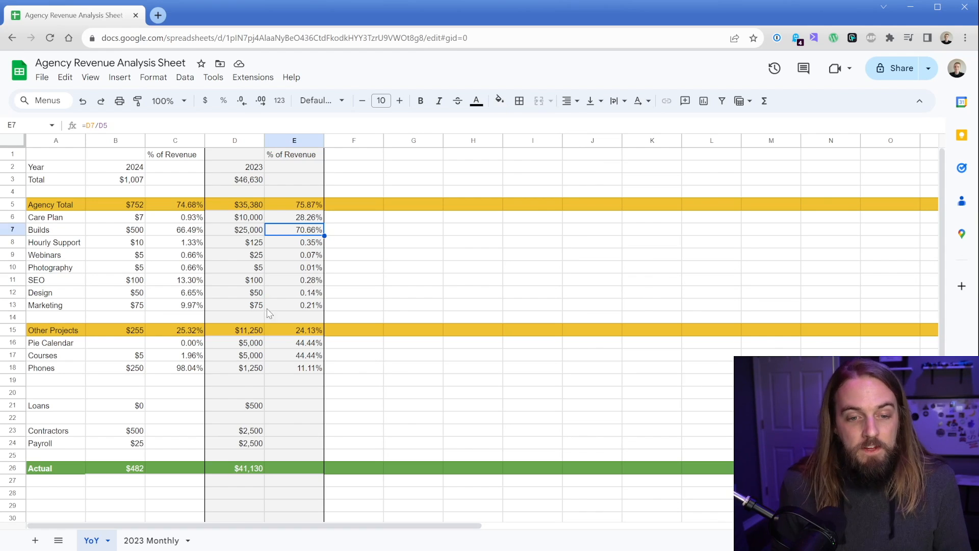
pyautogui.click(237, 406)
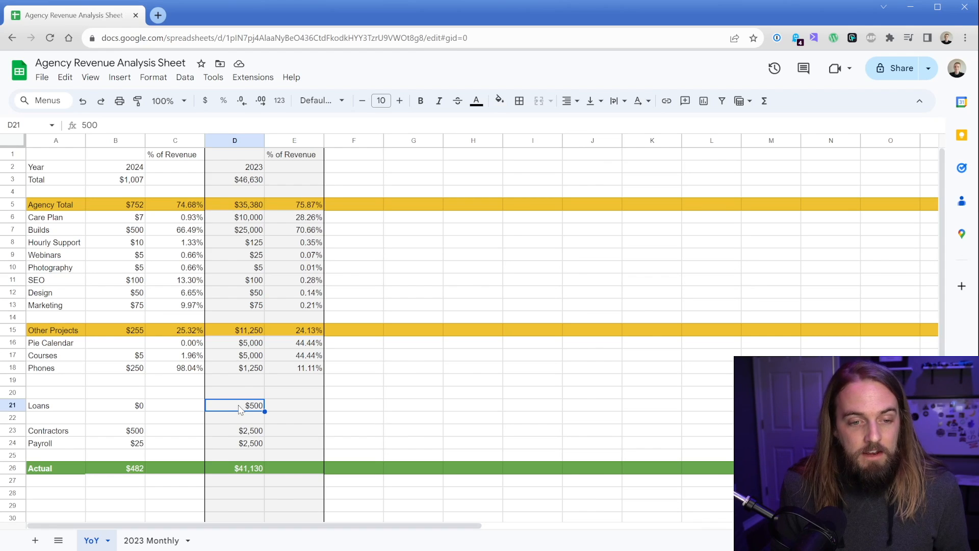
pyautogui.click(236, 431)
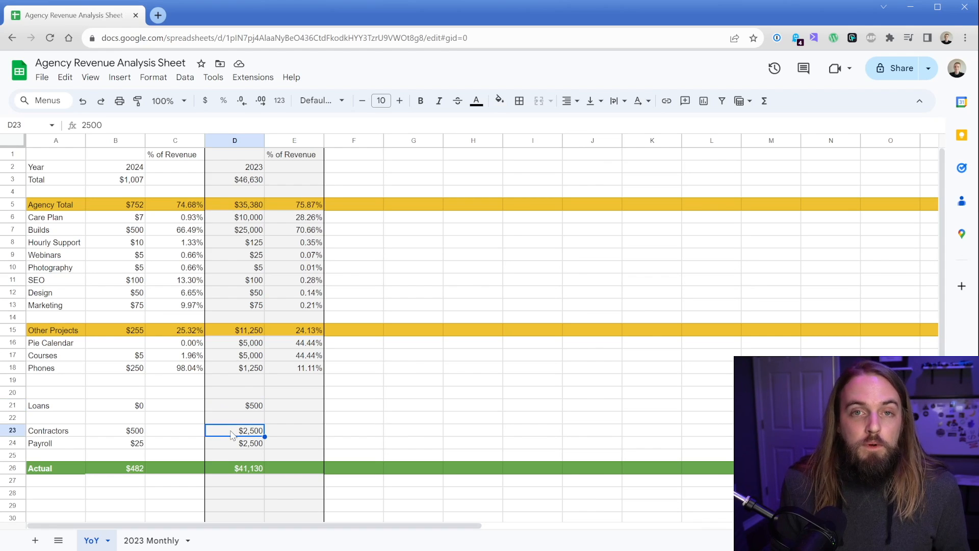
pyautogui.click(226, 444)
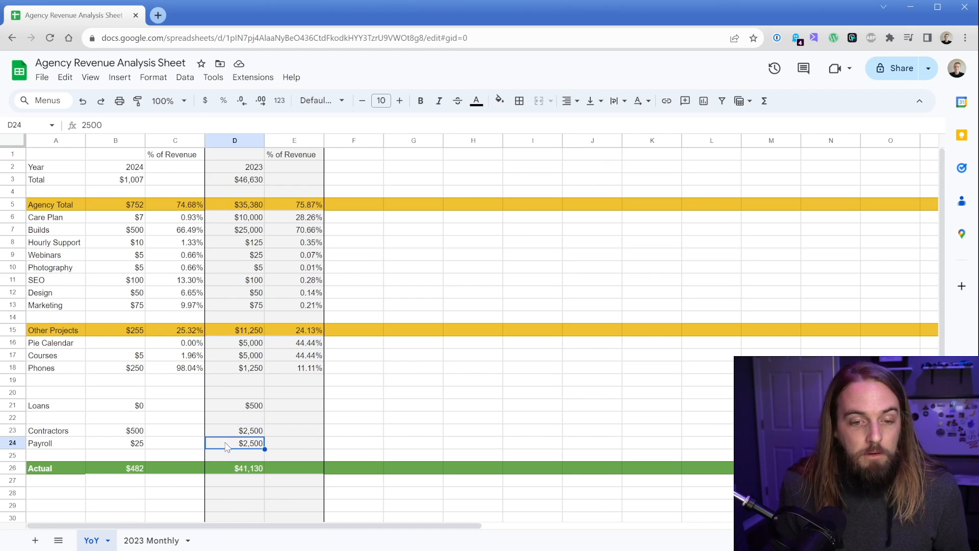
# Step: Set the 2023 Payroll amount to $12,500 and Contractors to $5,000
pyautogui.doubleClick(232, 447)
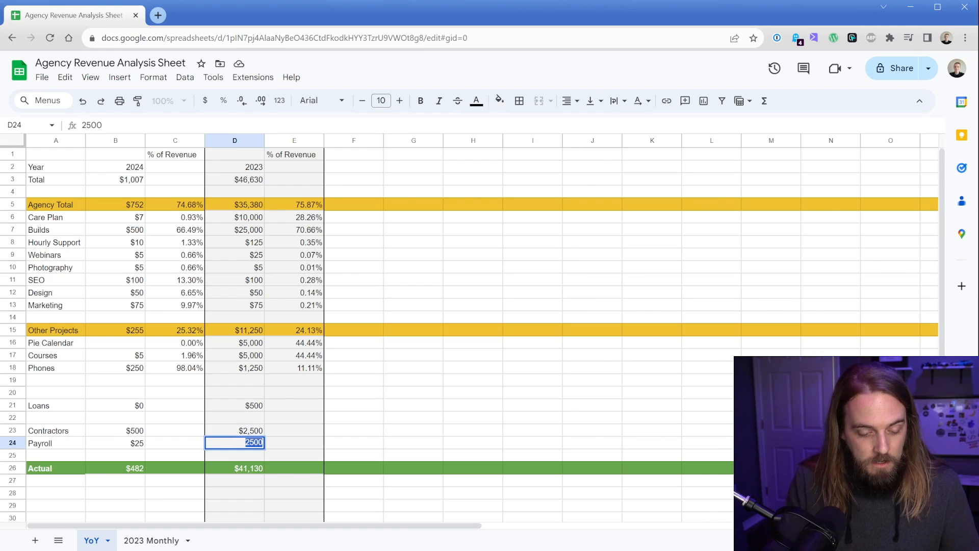
pyautogui.write('$12,500')
pyautogui.press('Return')
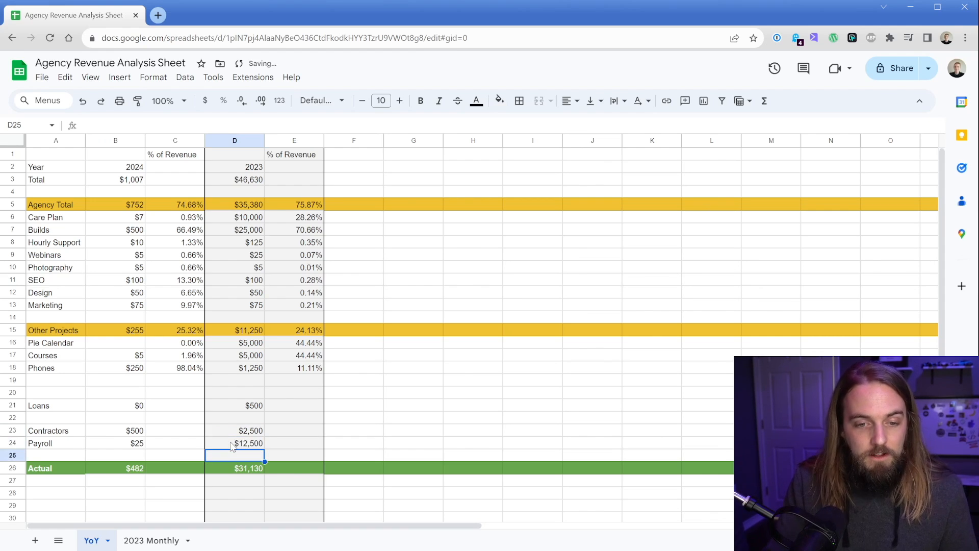
pyautogui.press('Up')
pyautogui.press('Up')
pyautogui.write('$5,000')
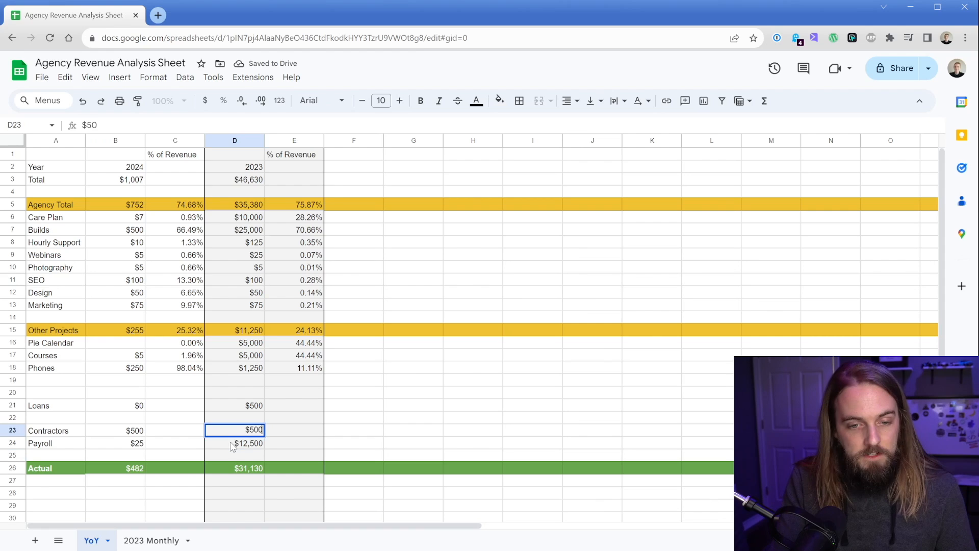
pyautogui.press('Return')
# Step: Examine the formula of the 2023 Actual cell
pyautogui.click(228, 470)
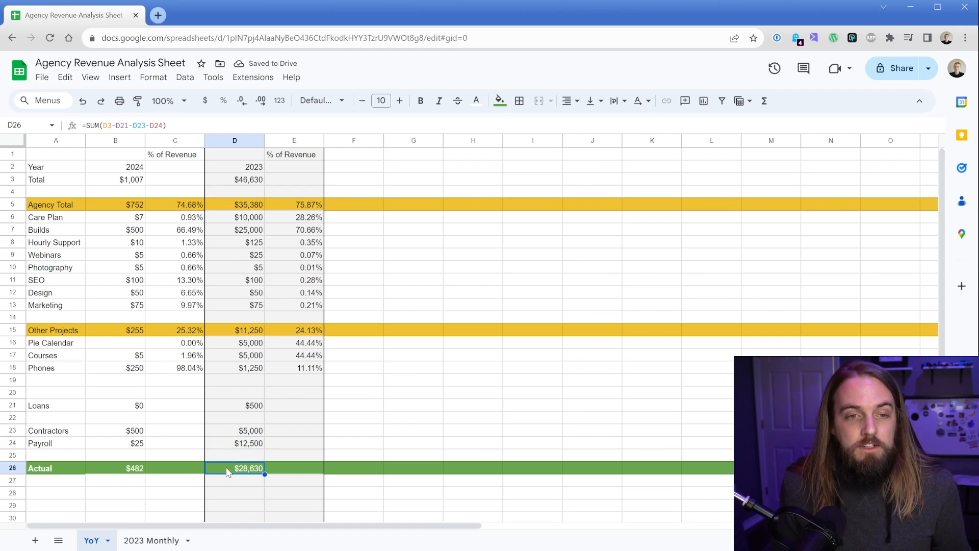
pyautogui.doubleClick(228, 470)
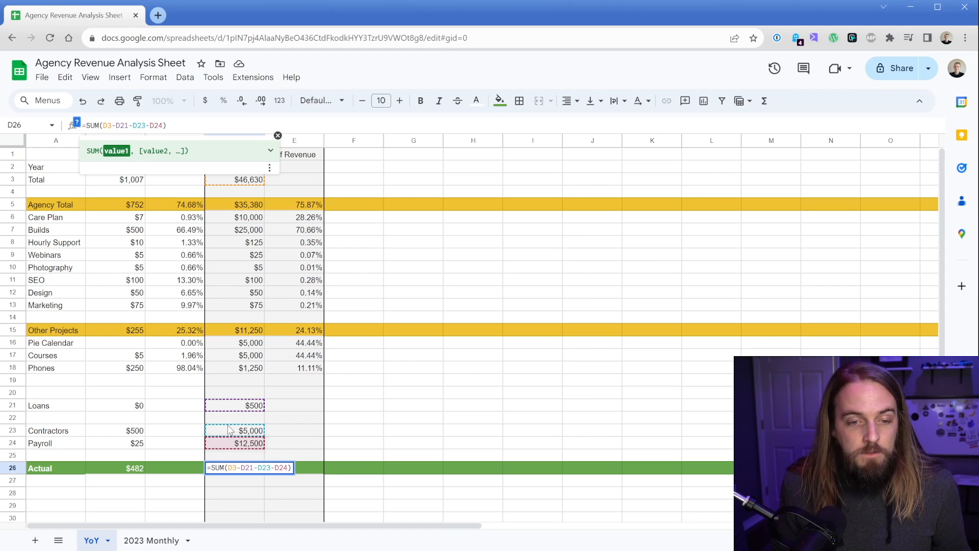
pyautogui.click(305, 461)
pyautogui.click(221, 469)
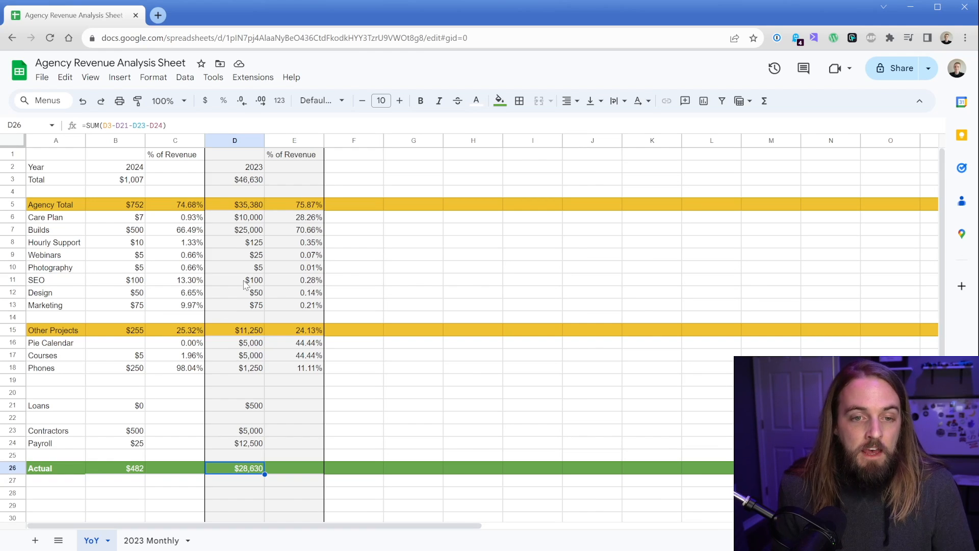
# Step: Copy the 2023 amount and % of Revenue columns into the next two empty columns
pyautogui.click(235, 141)
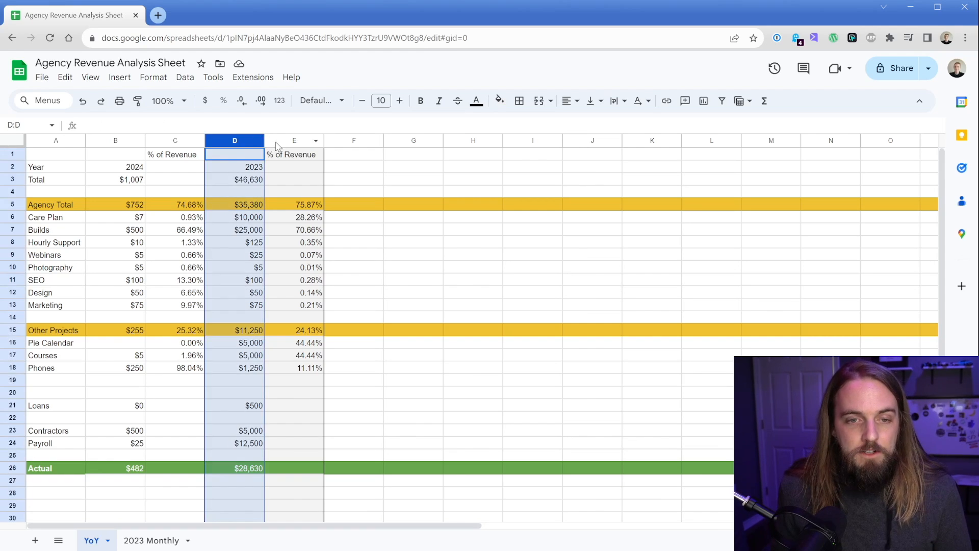
pyautogui.keyDown('shift'); pyautogui.click(278, 142); pyautogui.keyUp('shift')
pyautogui.hotkey('ctrl', 'c')
pyautogui.click(354, 141)
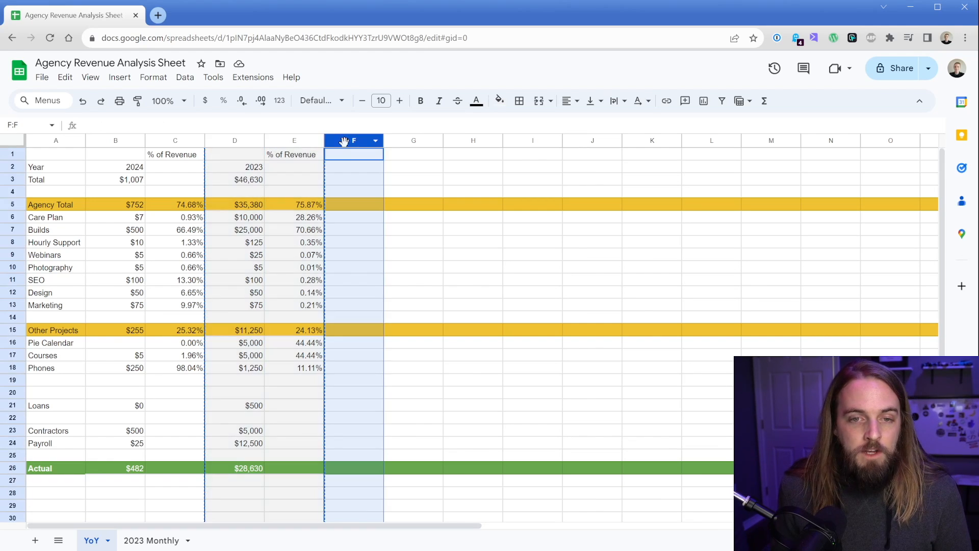
pyautogui.hotkey('ctrl', 'v')
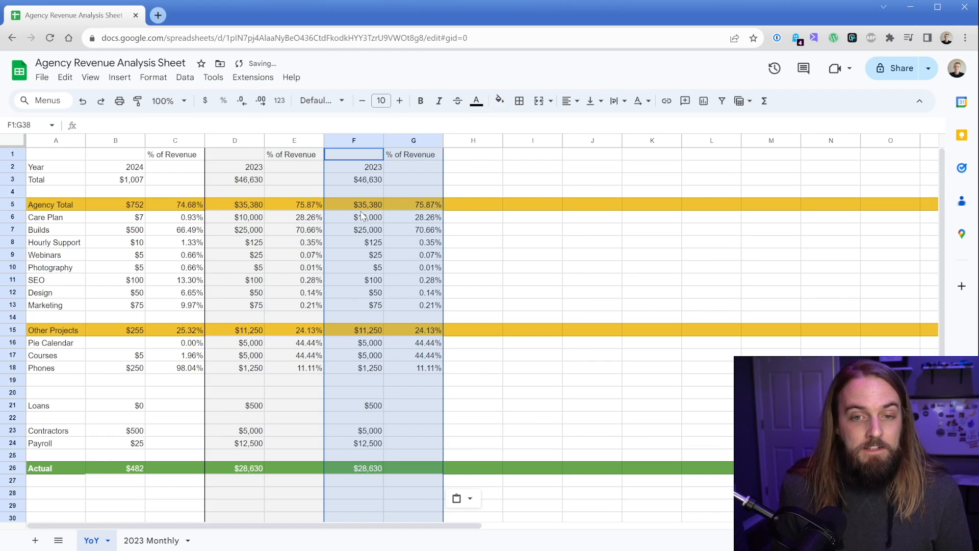
# Step: Change the copied column's year heading to 2022
pyautogui.doubleClick(369, 167)
pyautogui.press('BackSpace')
pyautogui.write('2')
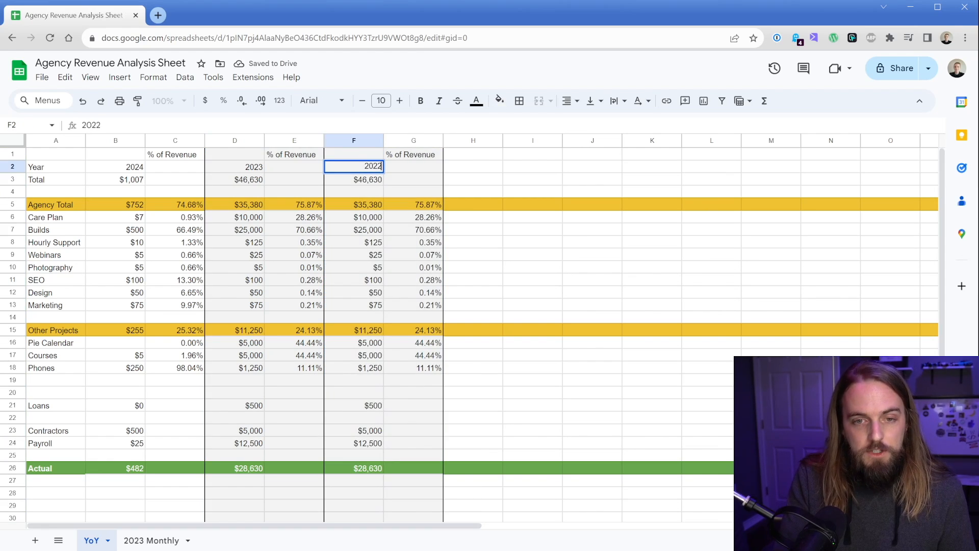
pyautogui.press('Return')
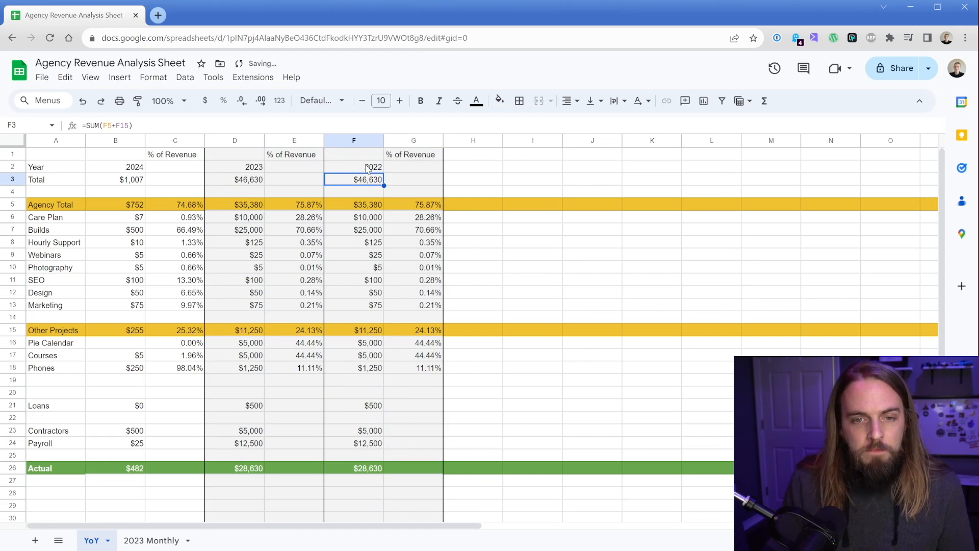
# Step: Examine the formulas and columns of the copied 2022 block
pyautogui.click(365, 218)
pyautogui.click(418, 222)
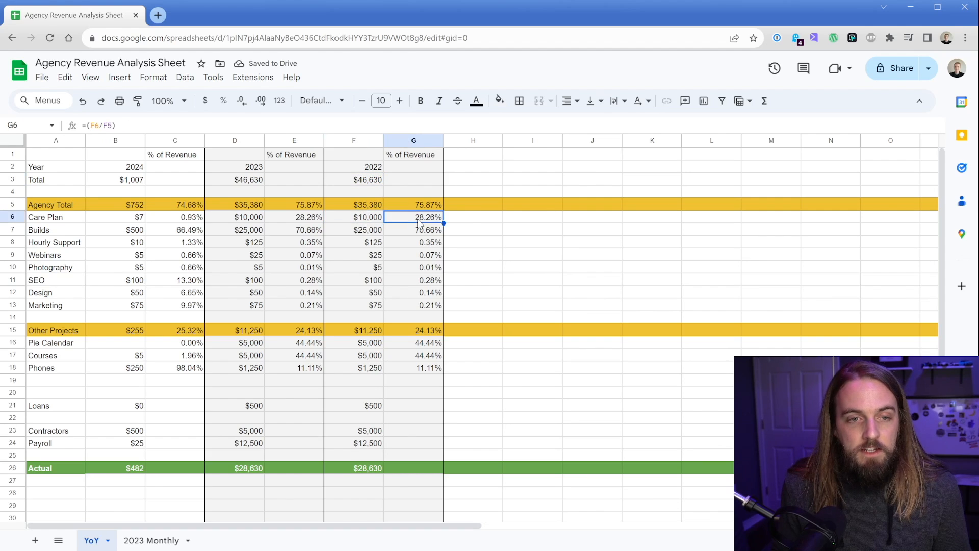
pyautogui.click(103, 126)
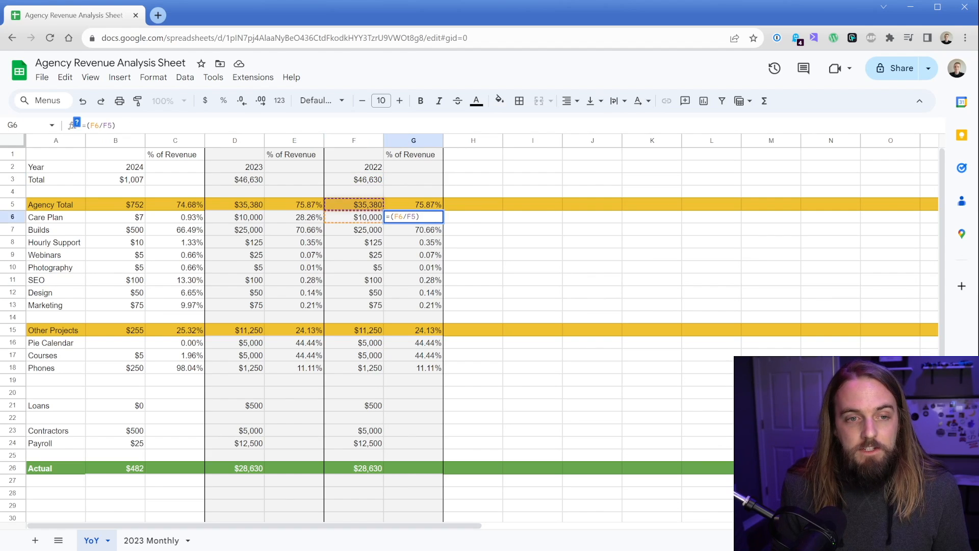
pyautogui.click(116, 125)
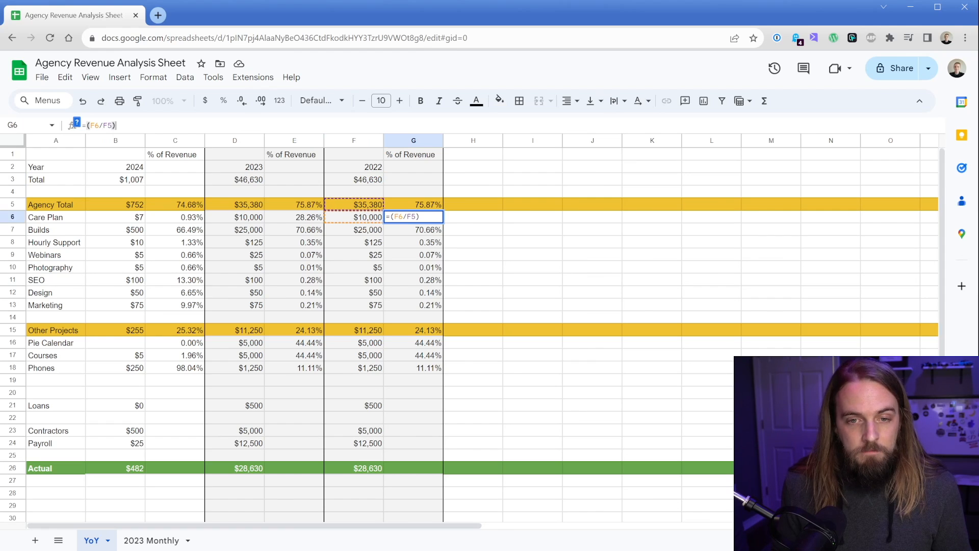
pyautogui.click(357, 140)
pyautogui.click(403, 141)
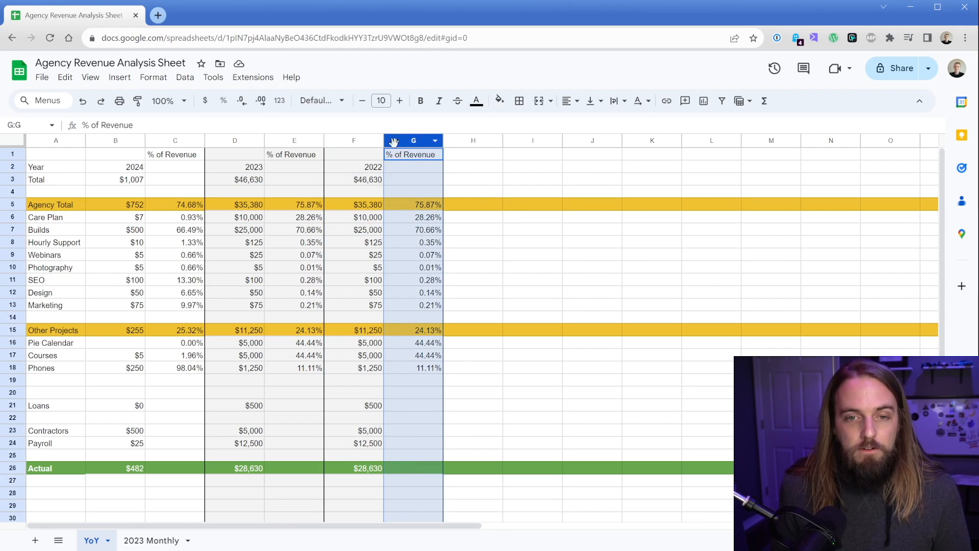
pyautogui.click(366, 140)
pyautogui.moveTo(365, 138); pyautogui.dragTo(401, 136)
pyautogui.click(405, 170)
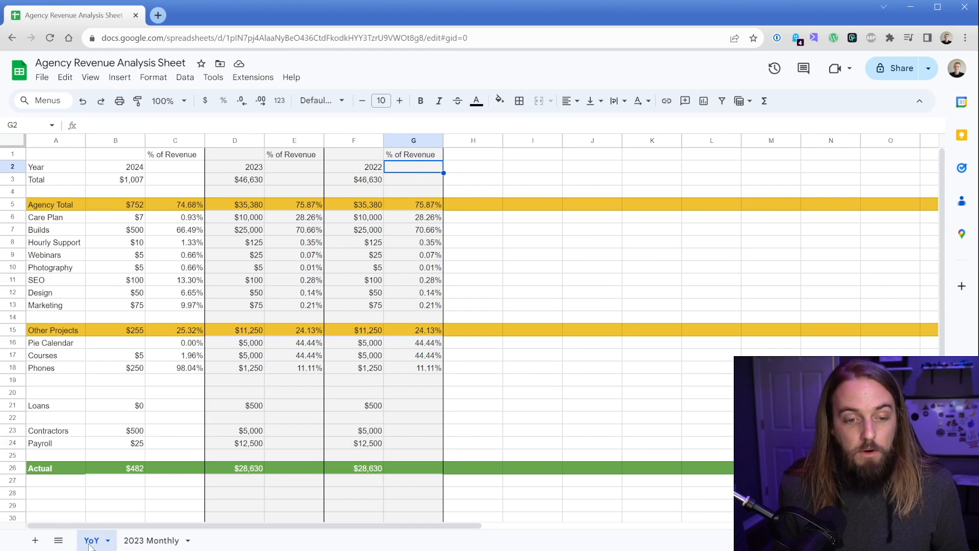
# Step: Switch to the 2023 Monthly sheet and clear the Feb and Mar totals
pyautogui.click(144, 541)
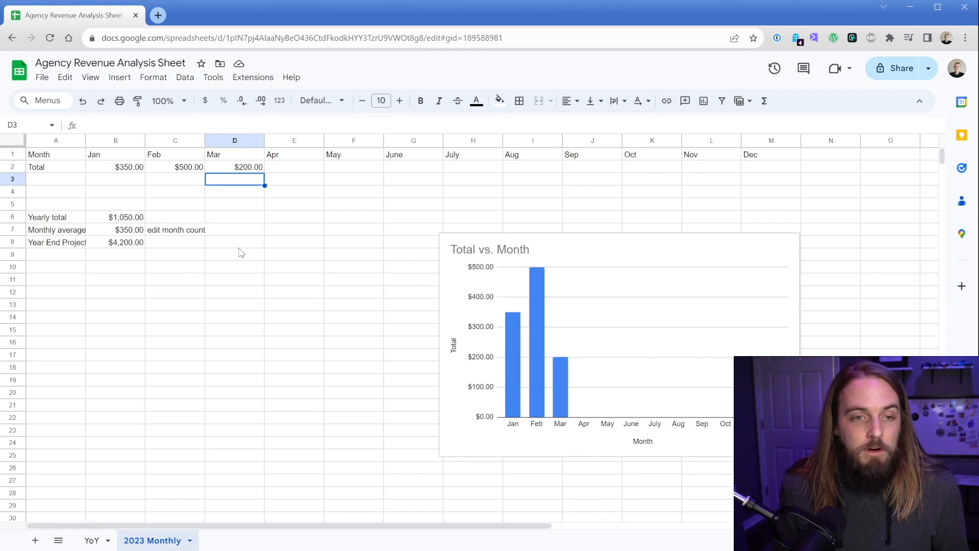
pyautogui.click(111, 170)
pyautogui.moveTo(175, 168); pyautogui.dragTo(231, 172)
pyautogui.press('Delete')
# Step: Set the January total to 5000
pyautogui.click(115, 167)
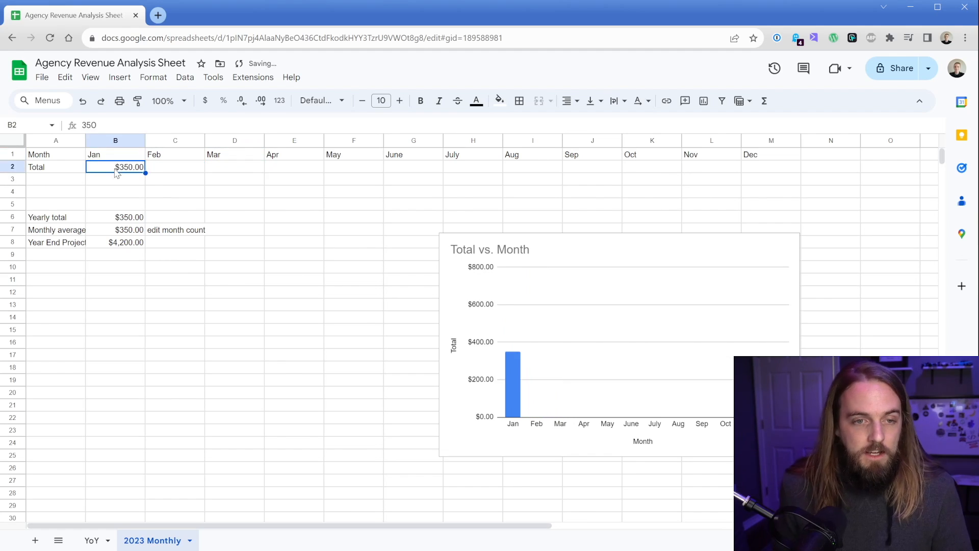
pyautogui.doubleClick(134, 167)
pyautogui.write('5000')
pyautogui.press('Return')
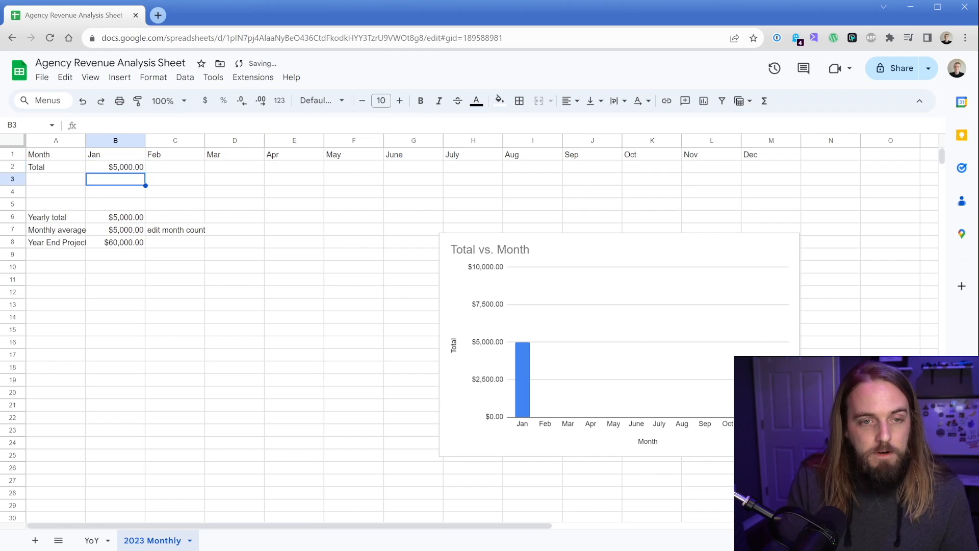
pyautogui.click(120, 170)
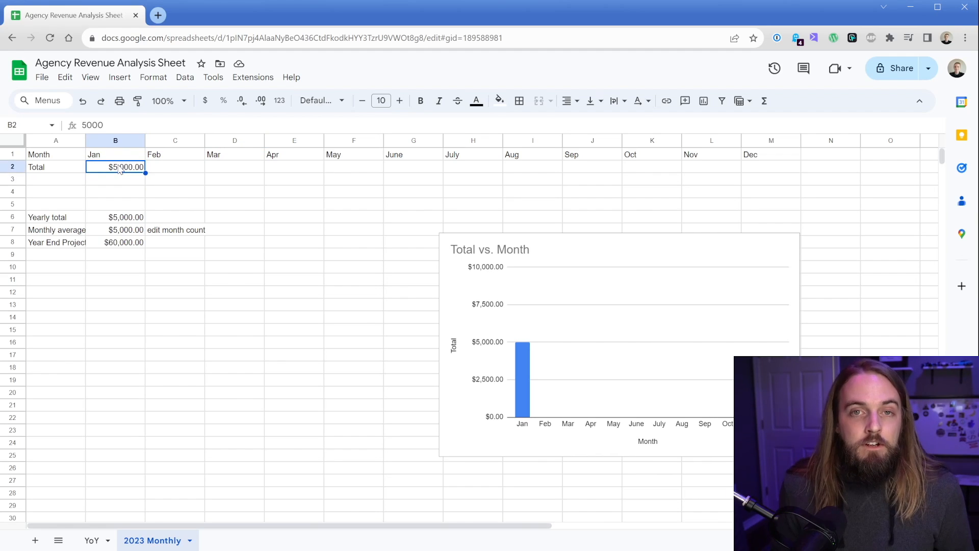
pyautogui.click(523, 375)
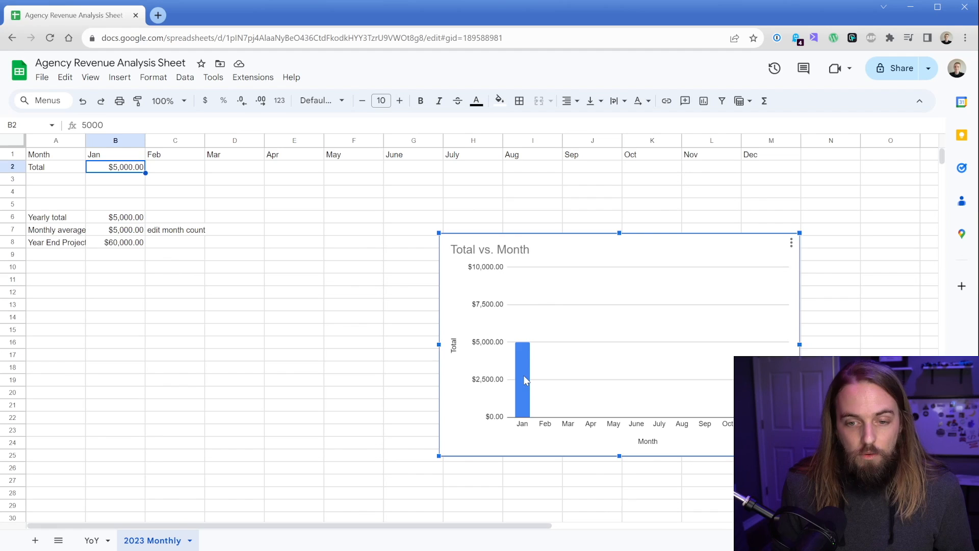
pyautogui.click(176, 170)
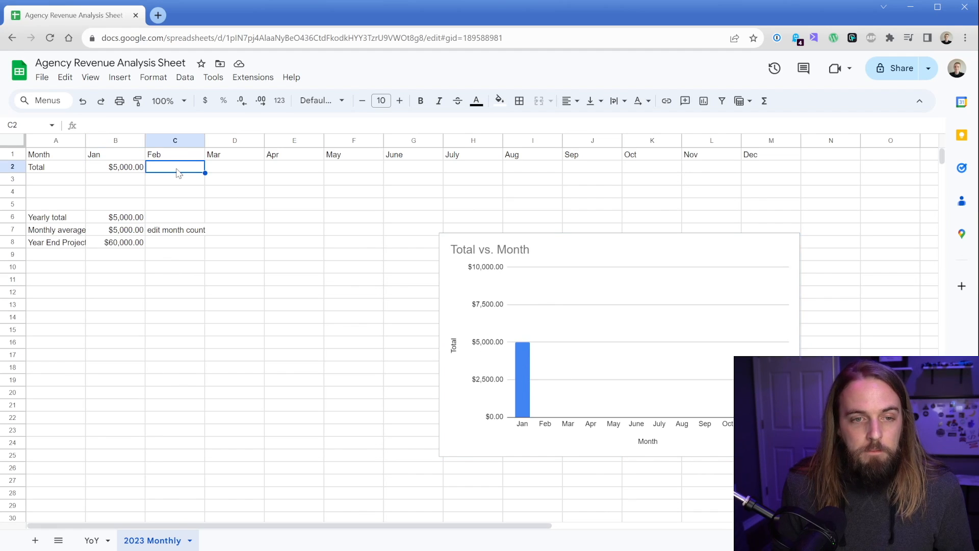
# Step: Set the February total to 7500 and check its bar in the chart
pyautogui.write('7500')
pyautogui.press('Return')
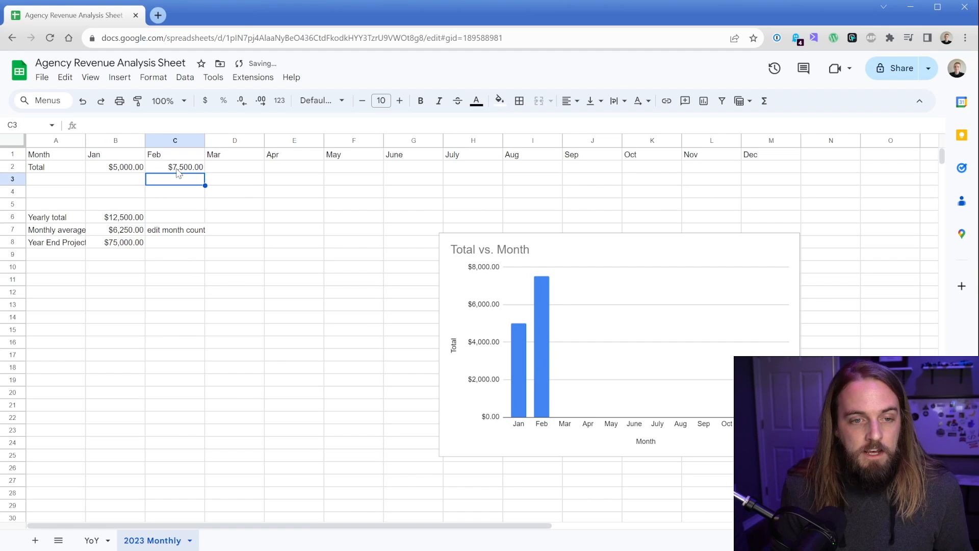
pyautogui.click(523, 357)
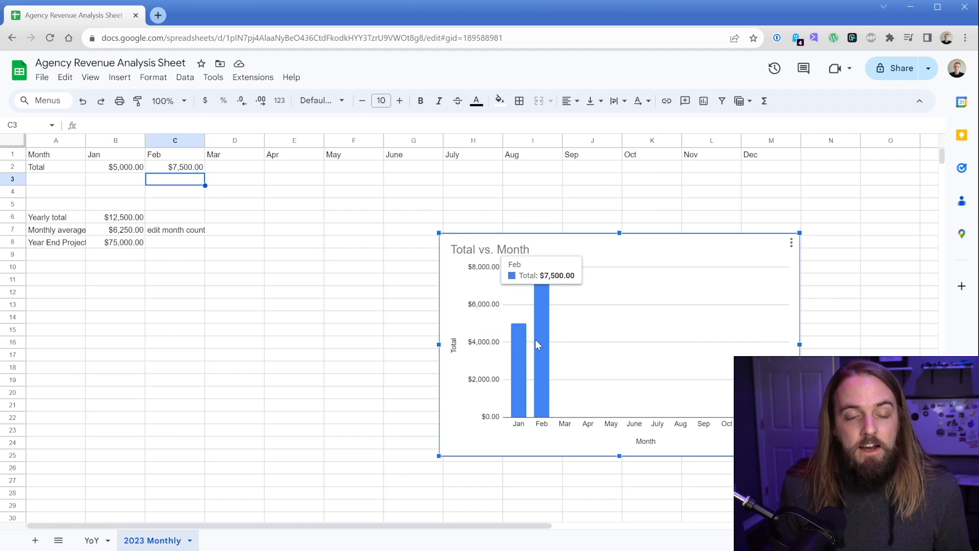
# Step: Examine the yearly total, monthly average and year-end projection formulas and the empty month cells
pyautogui.click(118, 223)
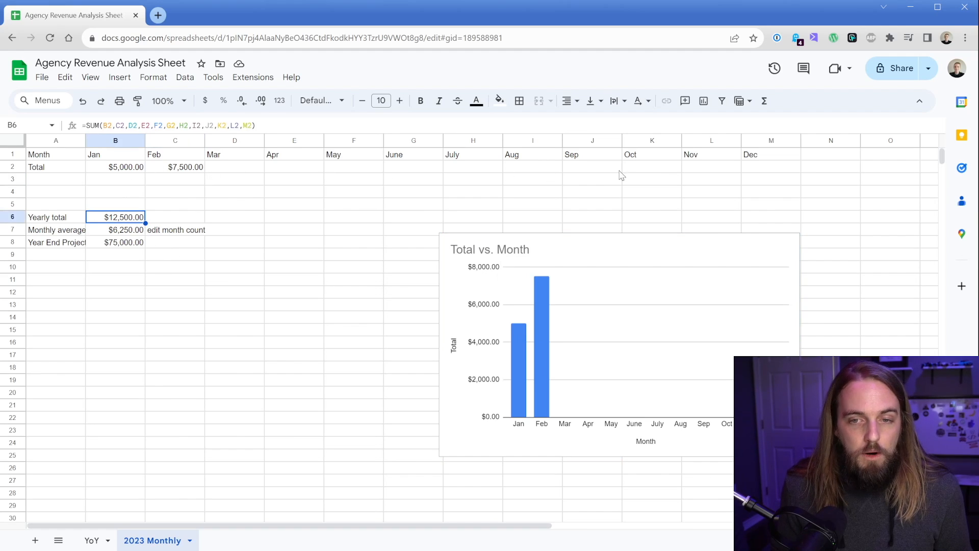
pyautogui.click(117, 232)
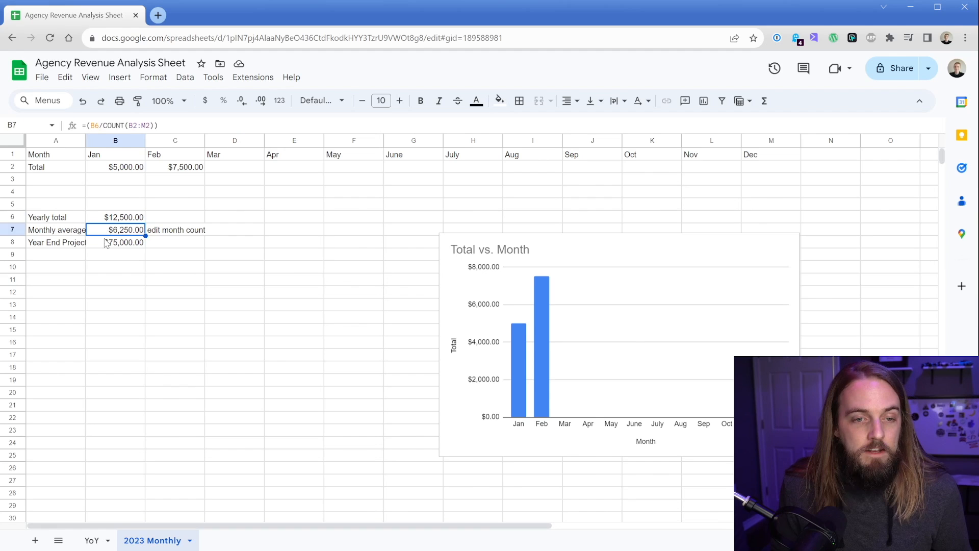
pyautogui.click(105, 244)
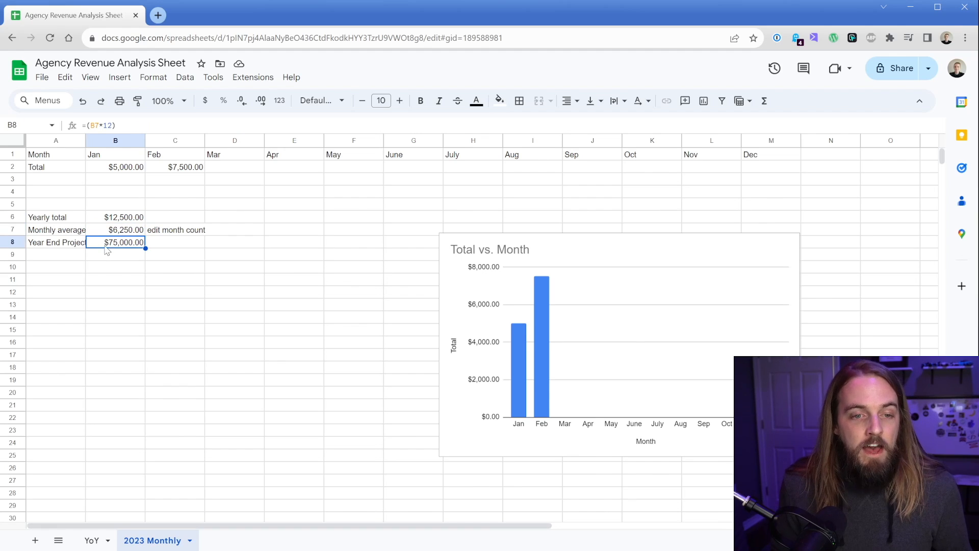
pyautogui.click(102, 231)
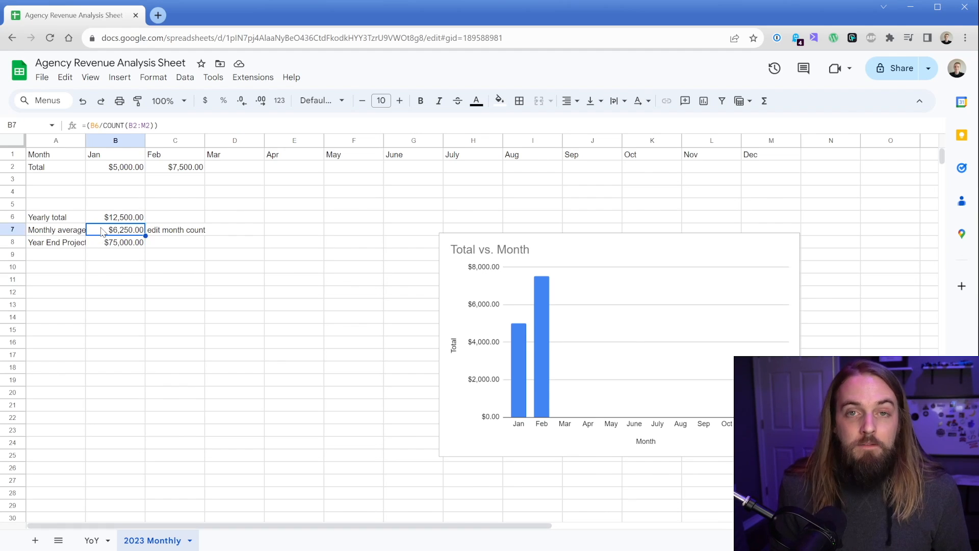
pyautogui.click(275, 168)
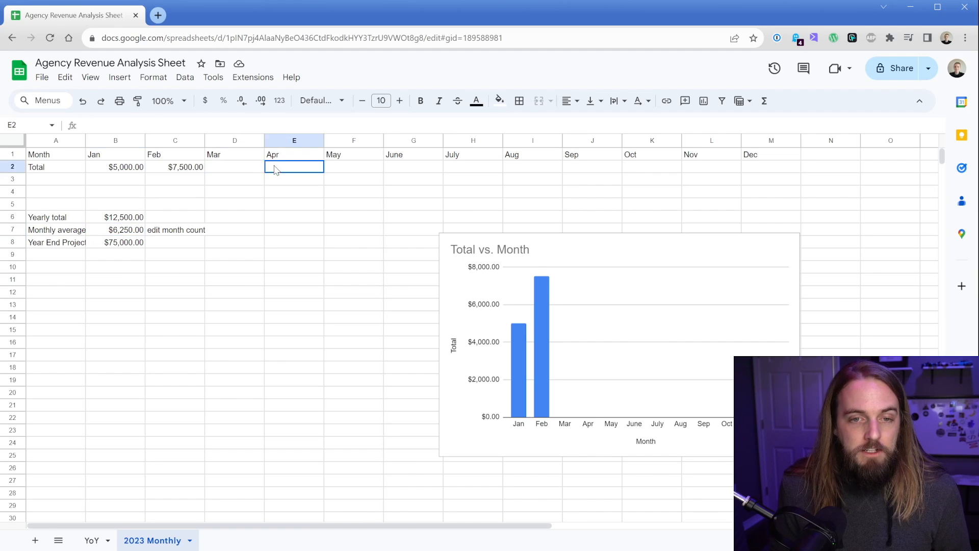
pyautogui.click(336, 167)
pyautogui.click(409, 172)
pyautogui.click(467, 176)
pyautogui.click(242, 172)
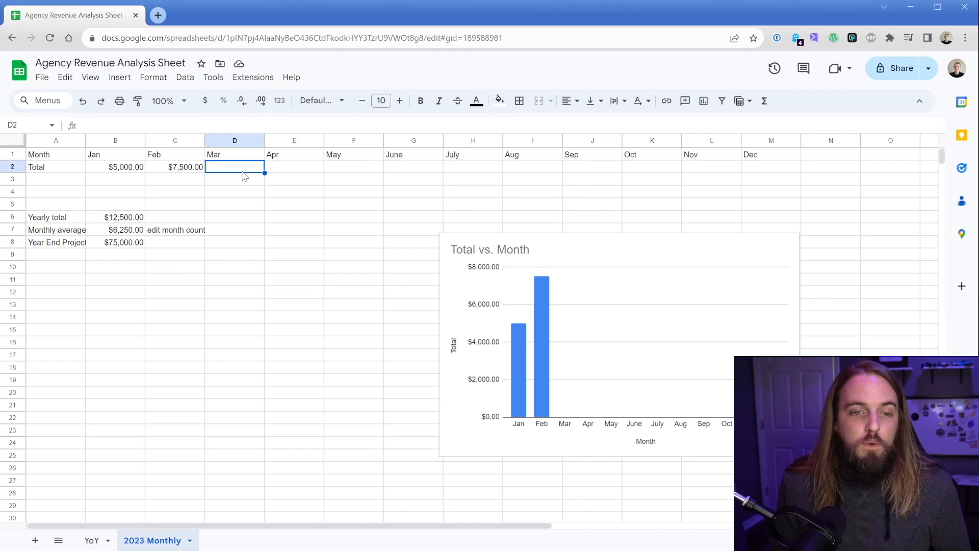
pyautogui.click(97, 246)
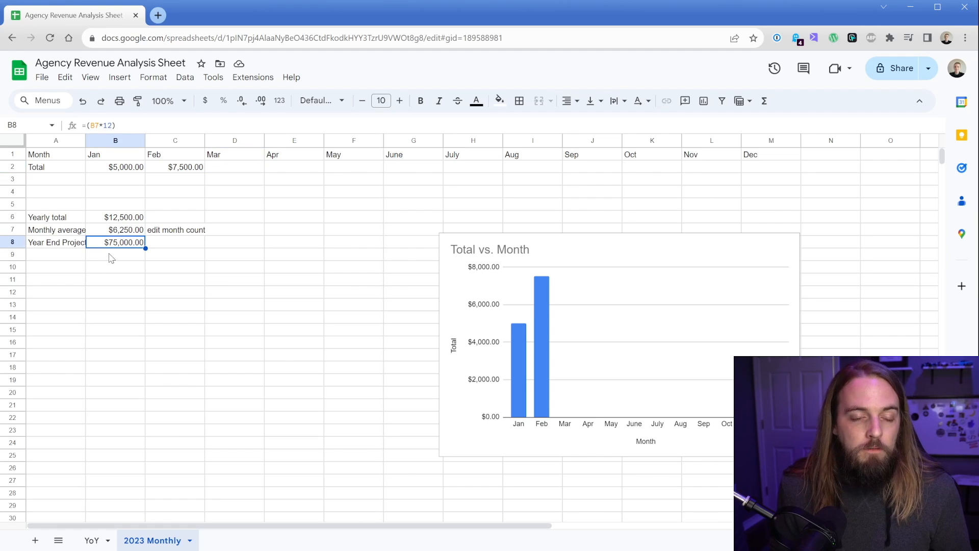
# Step: Set the March total to $20,000 and review the updated average, projection and chart
pyautogui.click(234, 168)
pyautogui.write('$')
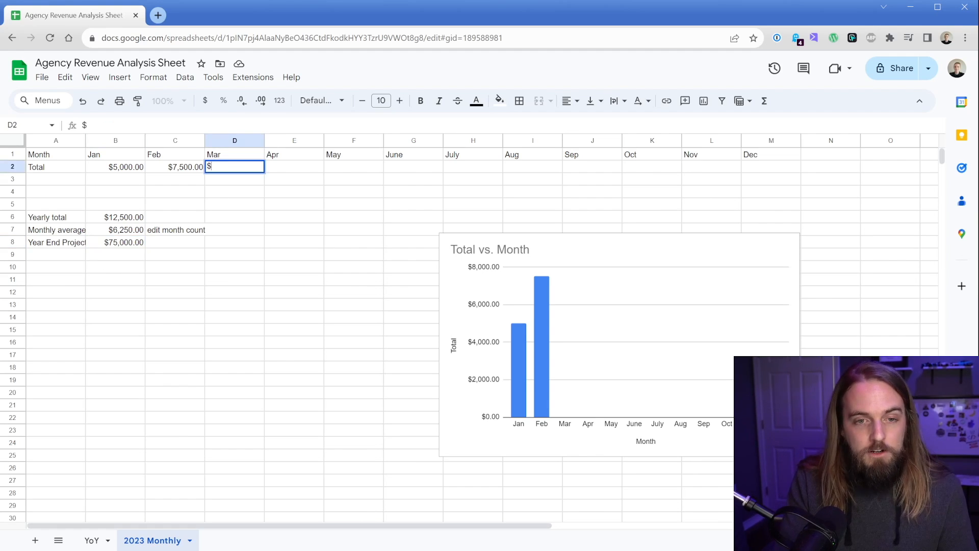
pyautogui.write('20,000')
pyautogui.press('Return')
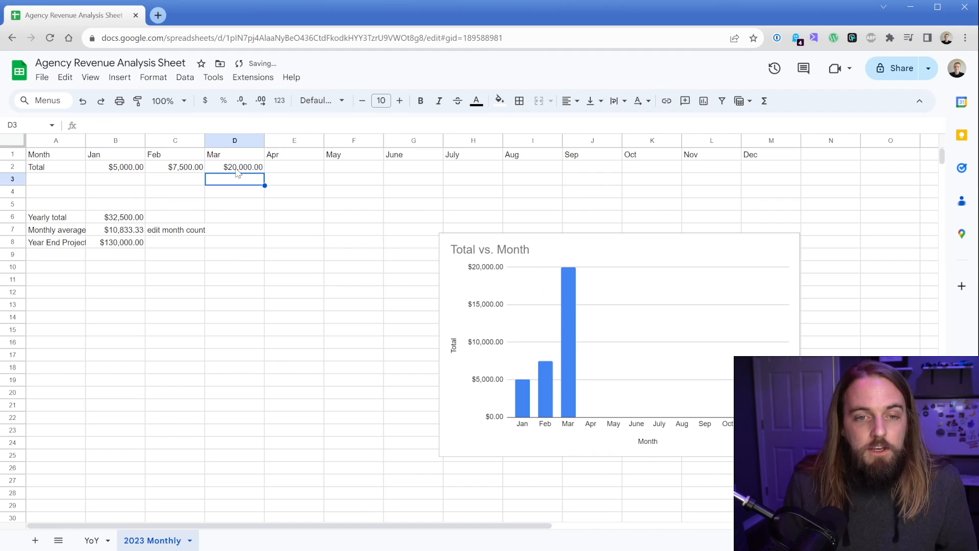
pyautogui.click(99, 234)
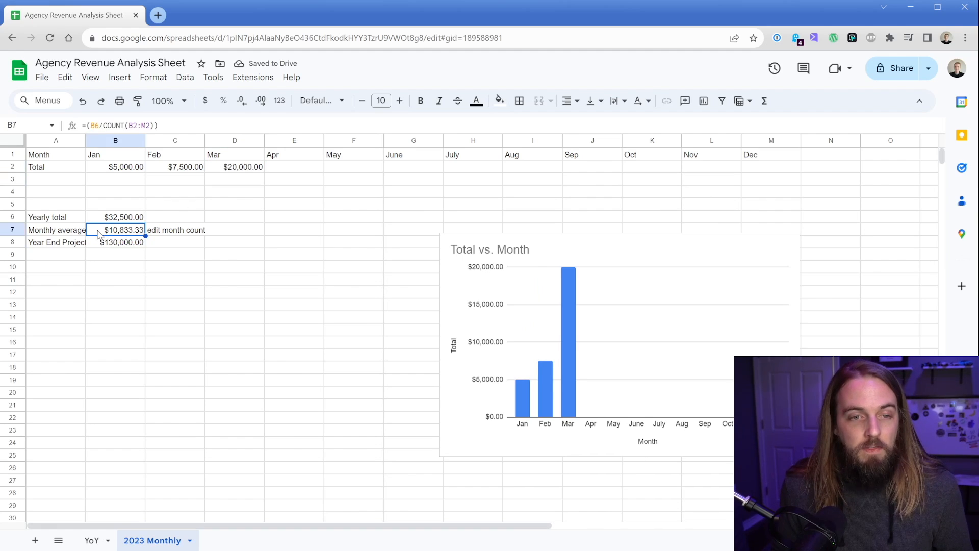
pyautogui.click(102, 246)
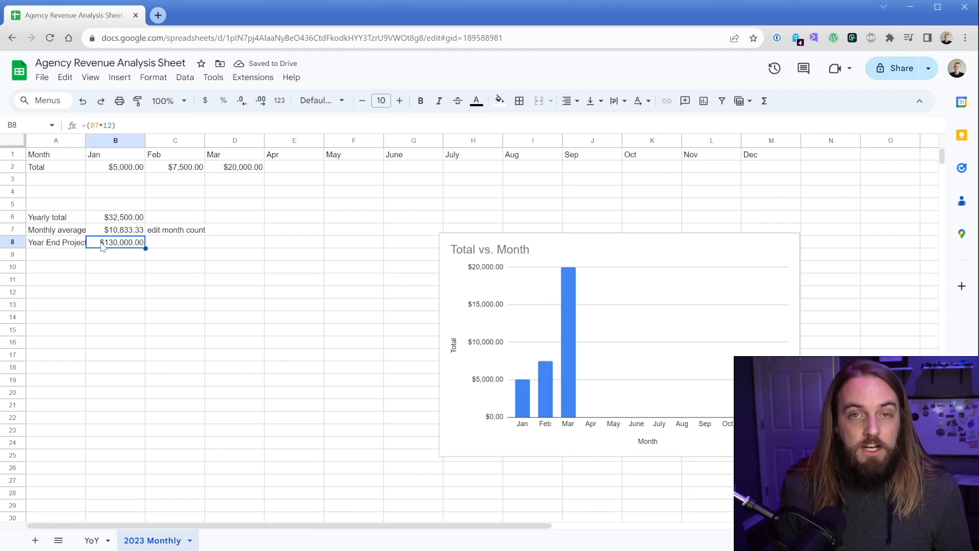
pyautogui.click(615, 360)
pyautogui.moveTo(566, 317)
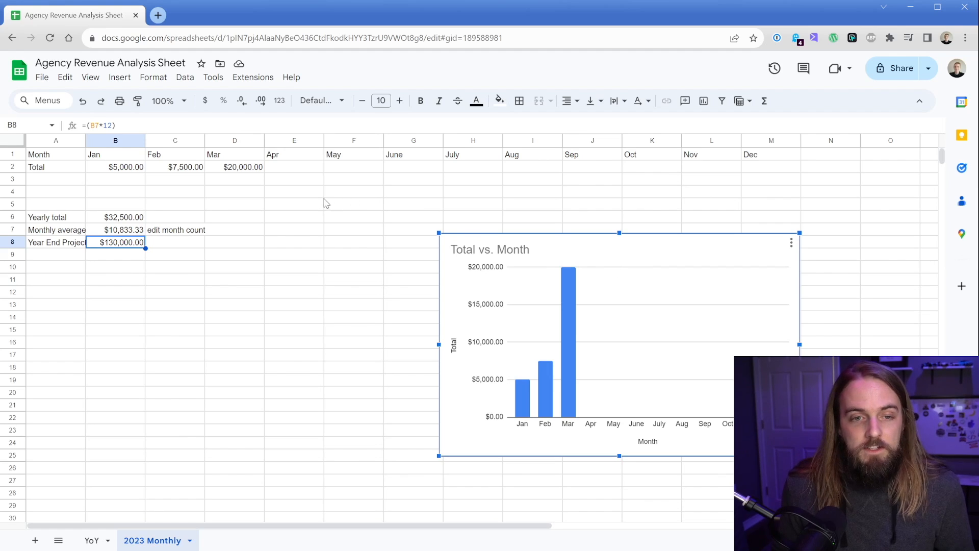
# Step: Set the April total to $2,500
pyautogui.click(291, 170)
pyautogui.write('$2,5')
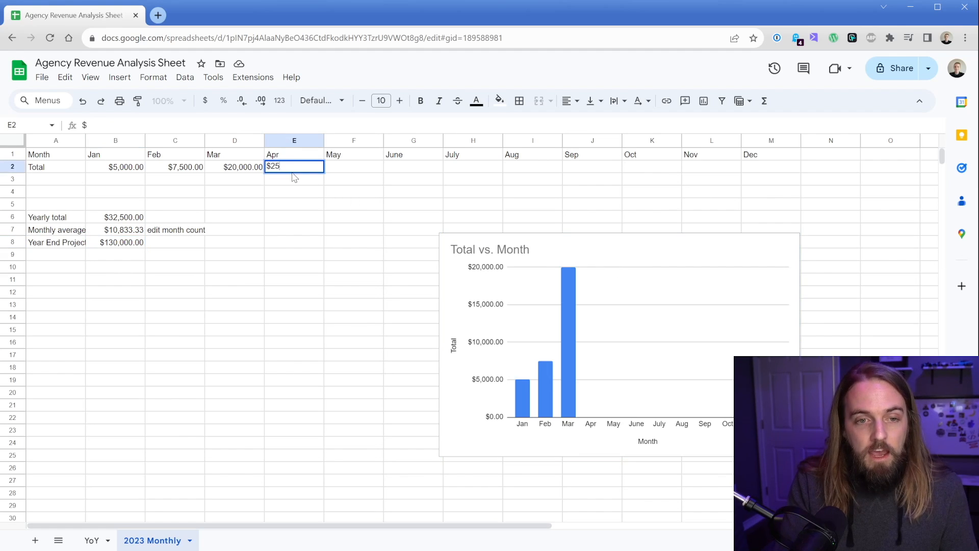
pyautogui.write('00')
pyautogui.press('Return')
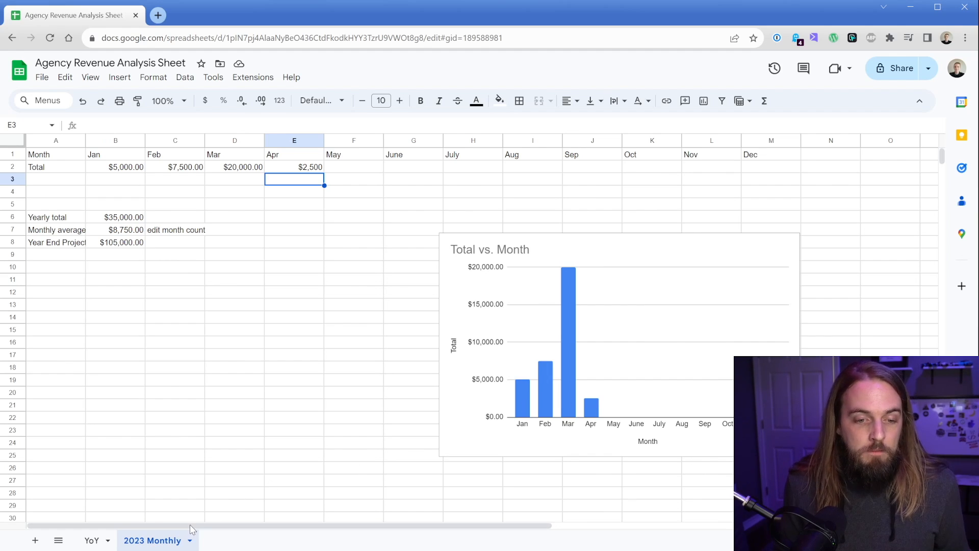
# Step: Switch to the YoY sheet and review the per-year input ranges for agency, other projects, loans and expenses
pyautogui.click(92, 540)
pyautogui.click(133, 540)
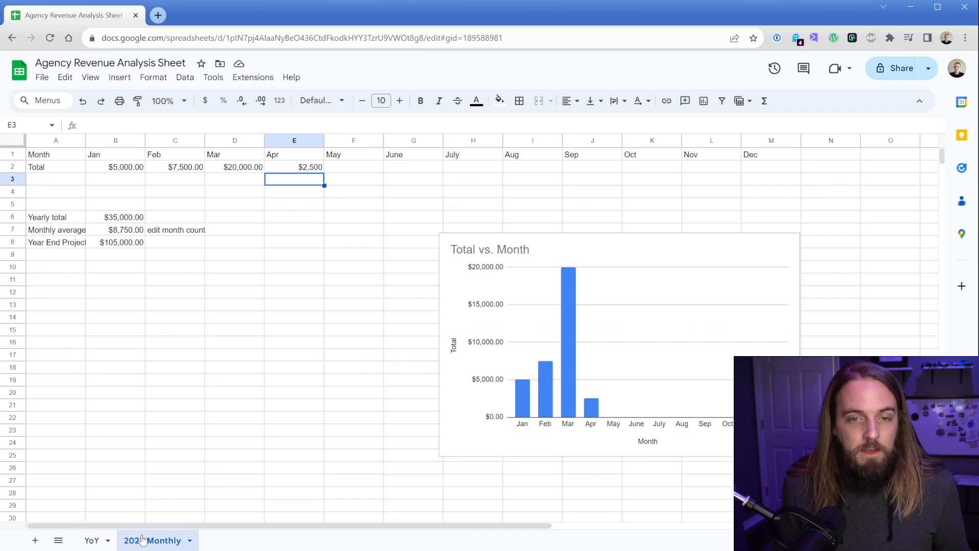
pyautogui.click(92, 541)
pyautogui.moveTo(117, 216); pyautogui.dragTo(118, 305)
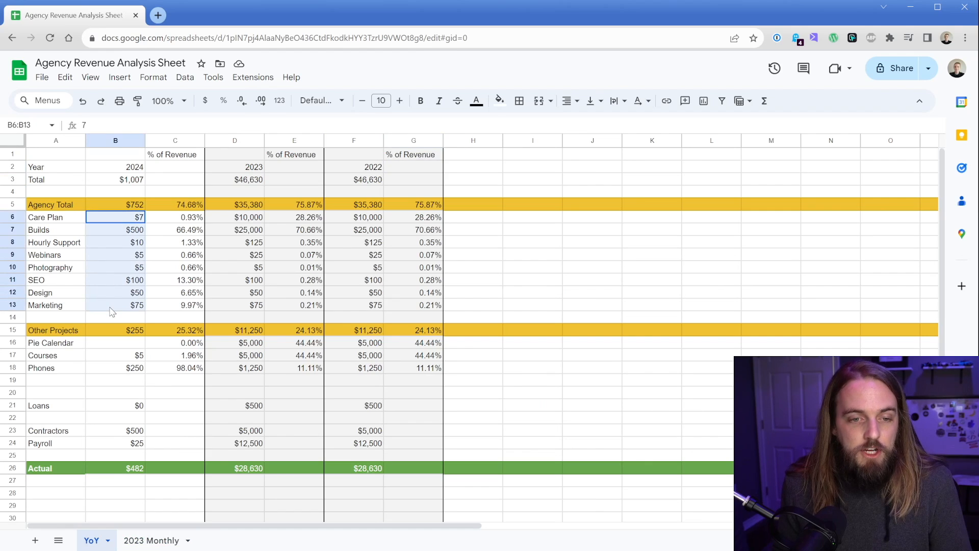
pyautogui.moveTo(236, 221); pyautogui.dragTo(237, 306)
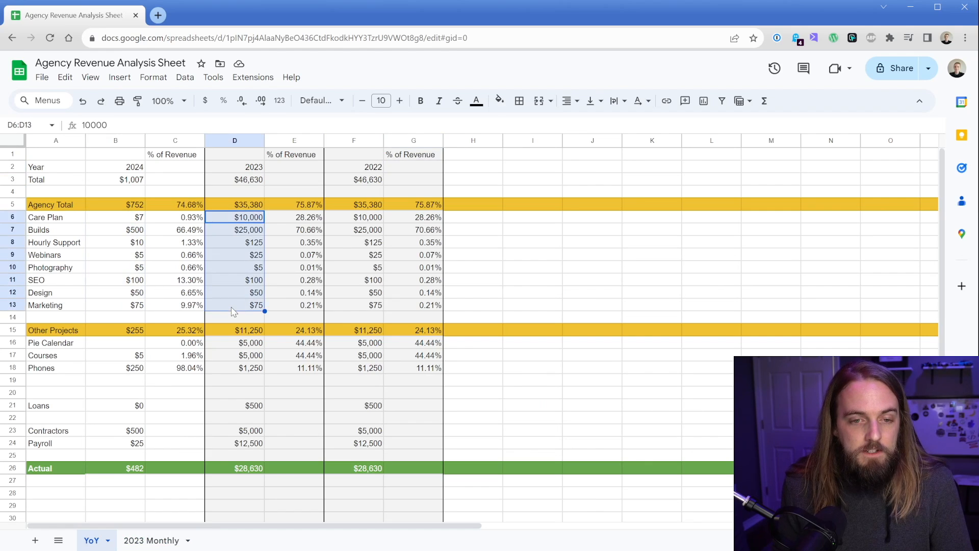
pyautogui.moveTo(356, 219); pyautogui.dragTo(351, 305)
pyautogui.moveTo(116, 343); pyautogui.dragTo(128, 371)
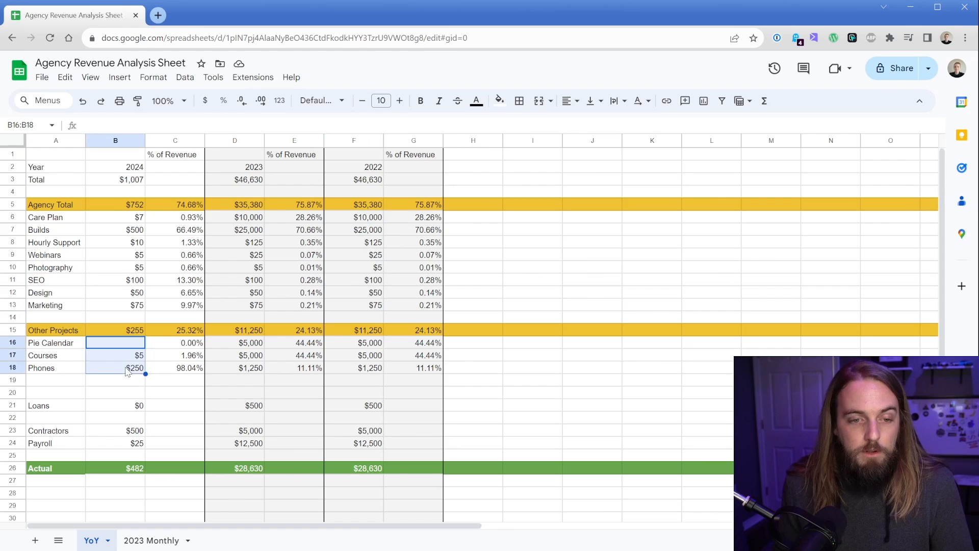
pyautogui.click(120, 411)
pyautogui.click(111, 432)
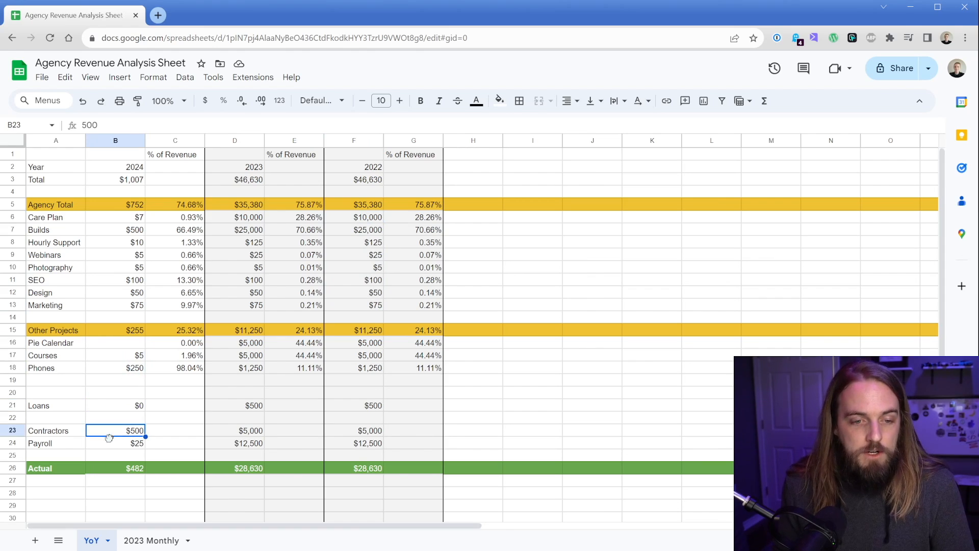
pyautogui.click(110, 444)
pyautogui.click(108, 469)
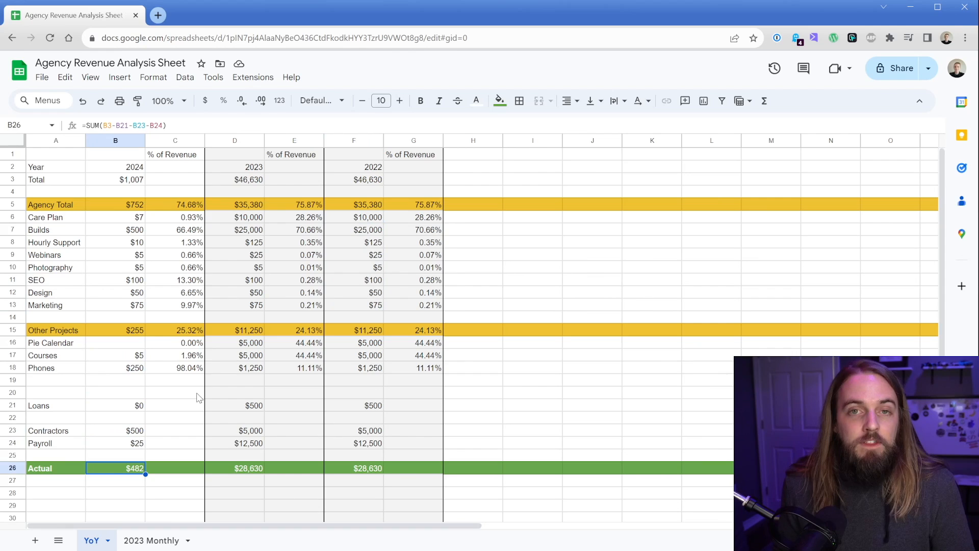